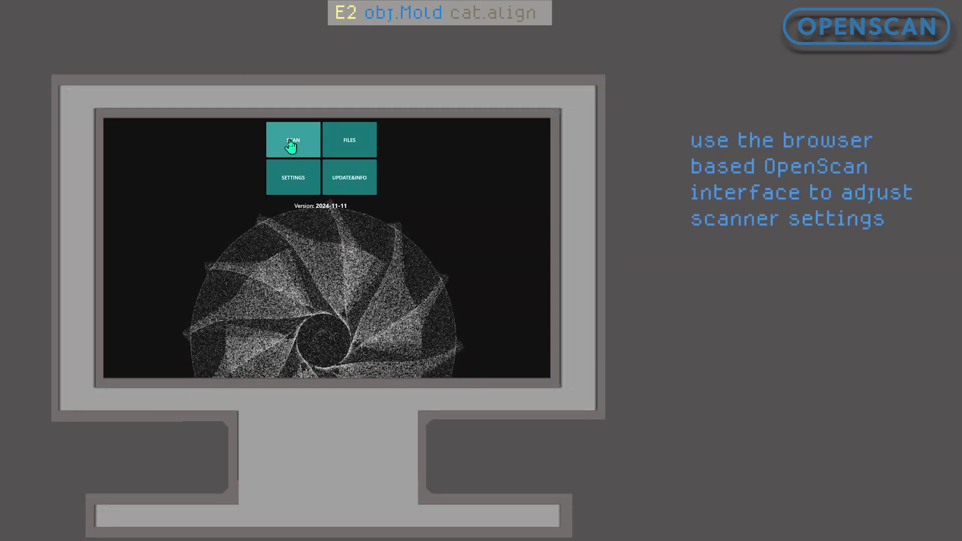
Step: Open the scan page and raise the ringlight to maximum brightness
left_click(291, 142)
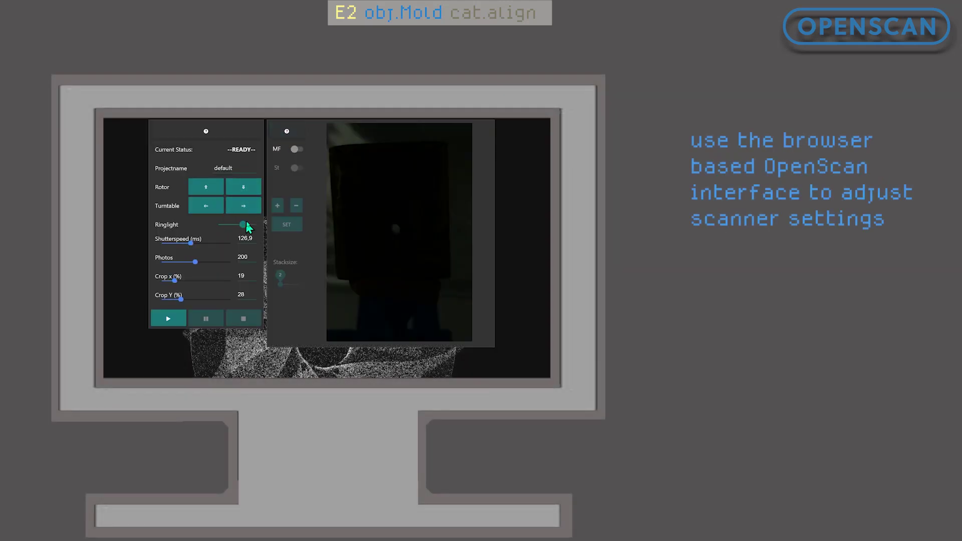
left_click_drag(244, 224, 255, 225)
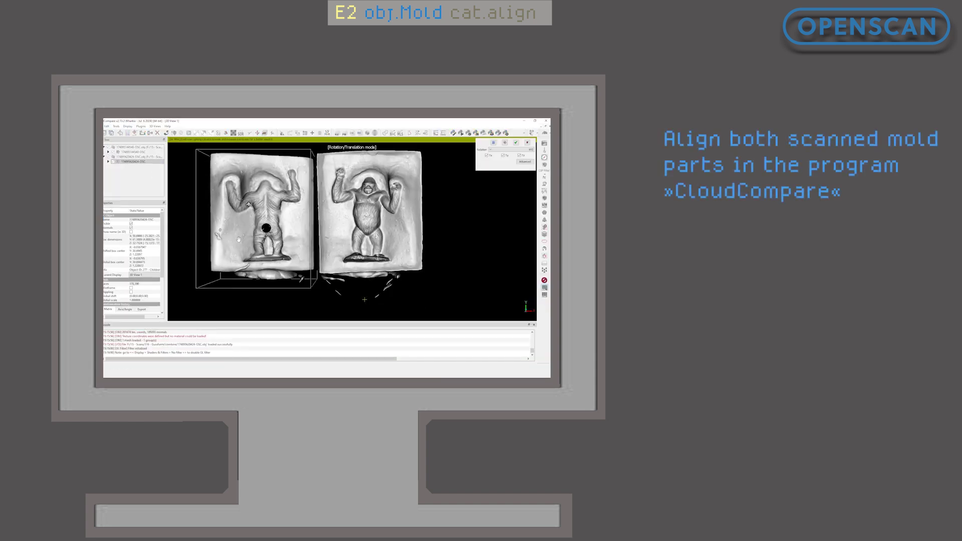
left_click(516, 142)
left_click(132, 151)
left_click(133, 161, "ctrl")
left_click(116, 126)
left_click(201, 151)
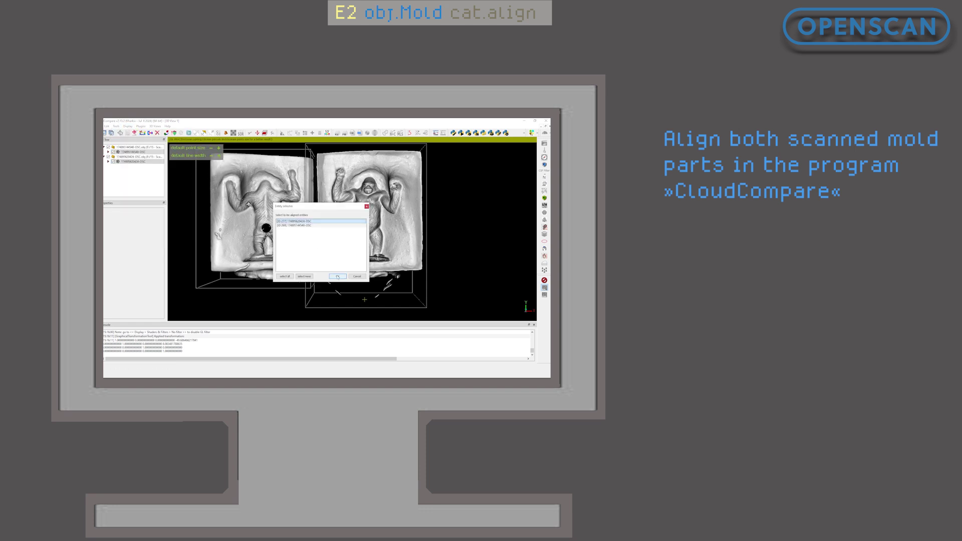
left_click(337, 276)
Step: Pick matching registration points around the raised hands and head of the figure on both mold halves
left_click(292, 169)
left_click(370, 178)
left_click(210, 185)
left_click(376, 189)
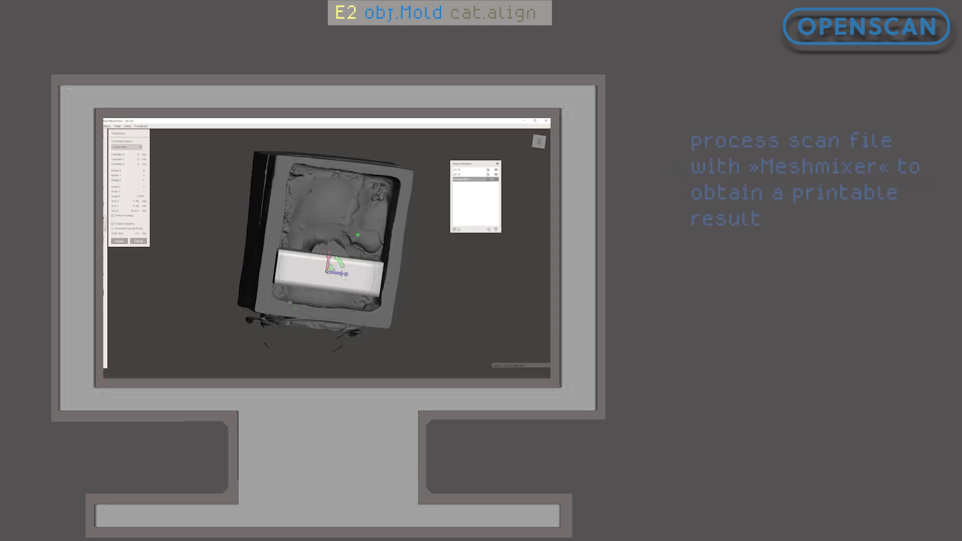
Step: In Meshmixer, scale the white box over the mold's rear cavity so that it becomes wider and taller
left_click_drag(344, 277, 365, 279)
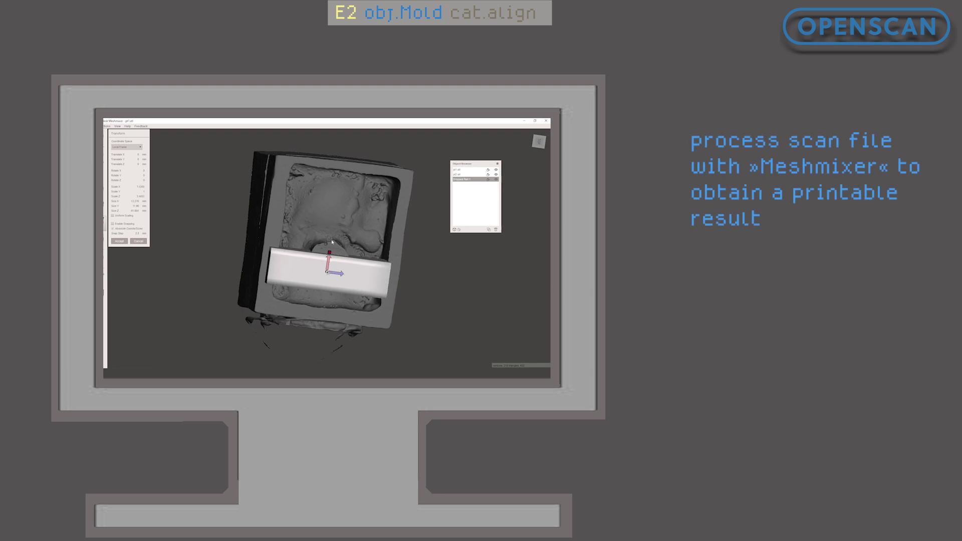
left_click_drag(329, 256, 334, 215)
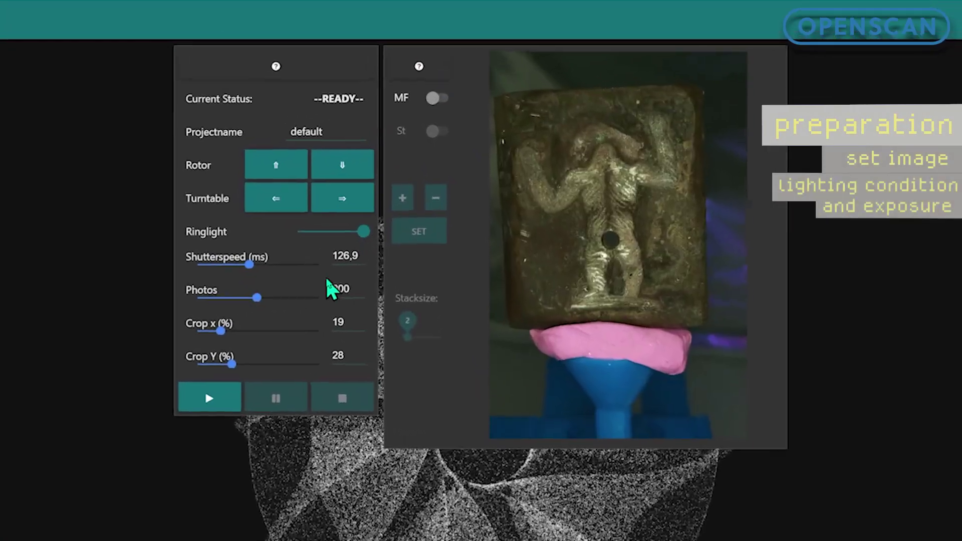
Step: In the OpenScan interface, set shutter speed to 70 ms and Crop X to 35 %, and name the project mold_02
left_click_drag(220, 331, 223, 354)
left_click(181, 283)
left_click_drag(181, 283, 208, 283)
left_click_drag(314, 141, 247, 144)
type("mold_02")
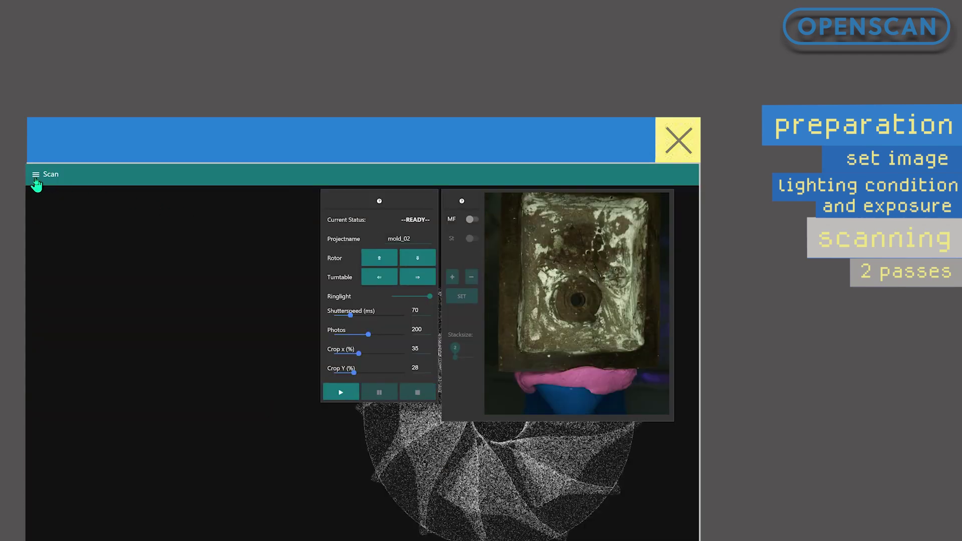
Step: Go to the scanner's Files & Cloud page and open the Dropbox download link in the OpenScan Cloud result e-mail
left_click(36, 176)
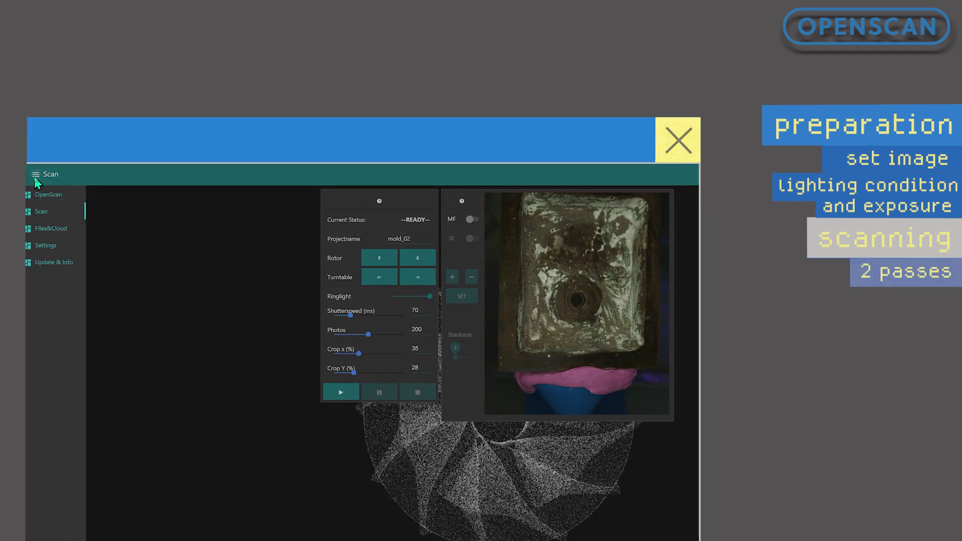
left_click(72, 232)
left_click(353, 238)
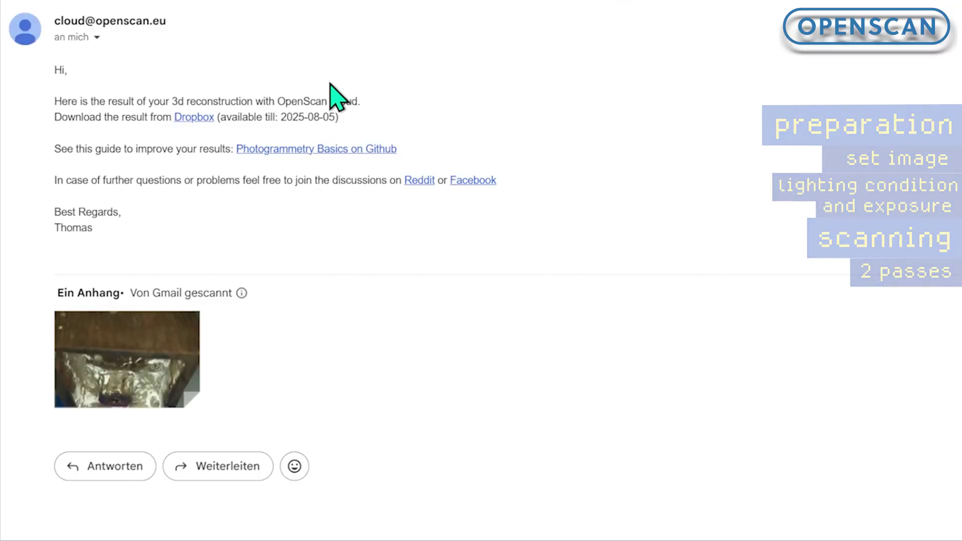
left_click(206, 122)
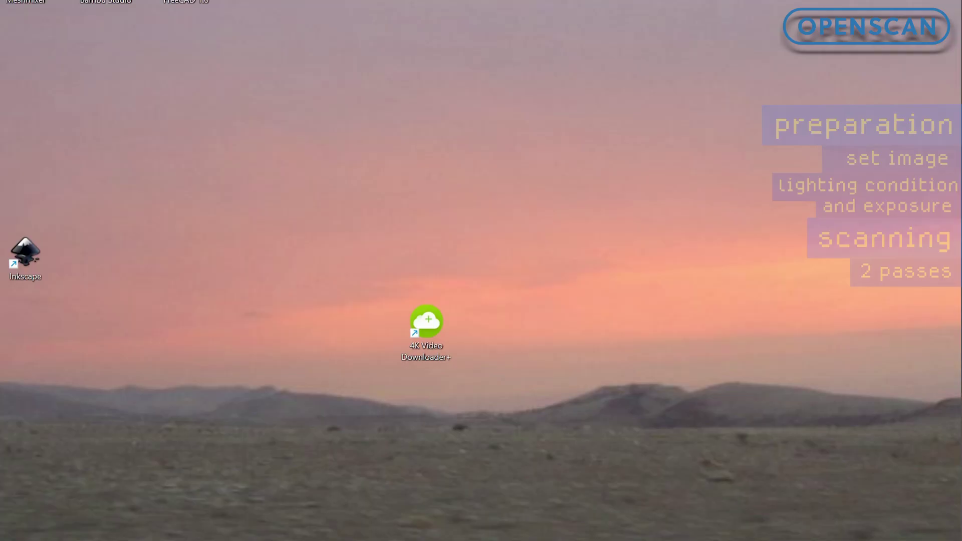
double_click(427, 326)
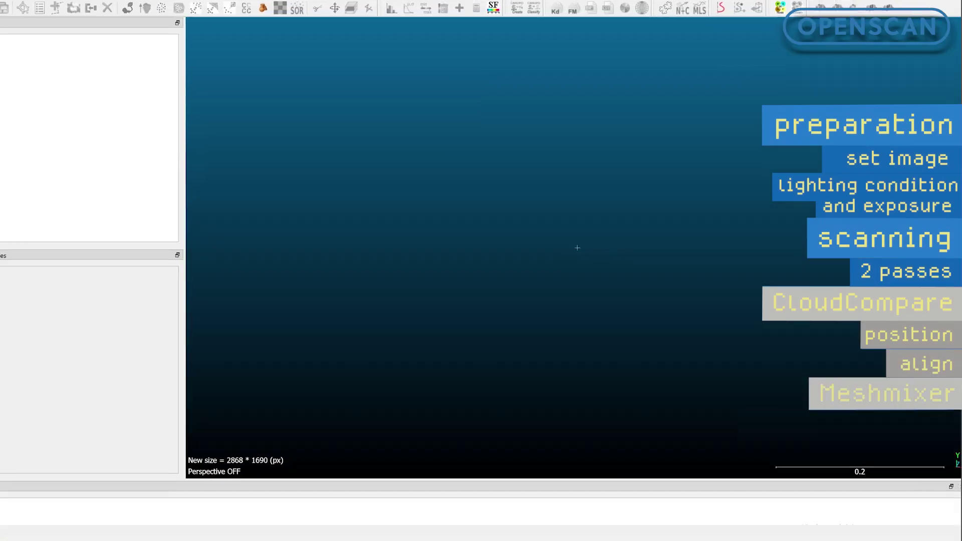
left_click(16, 13)
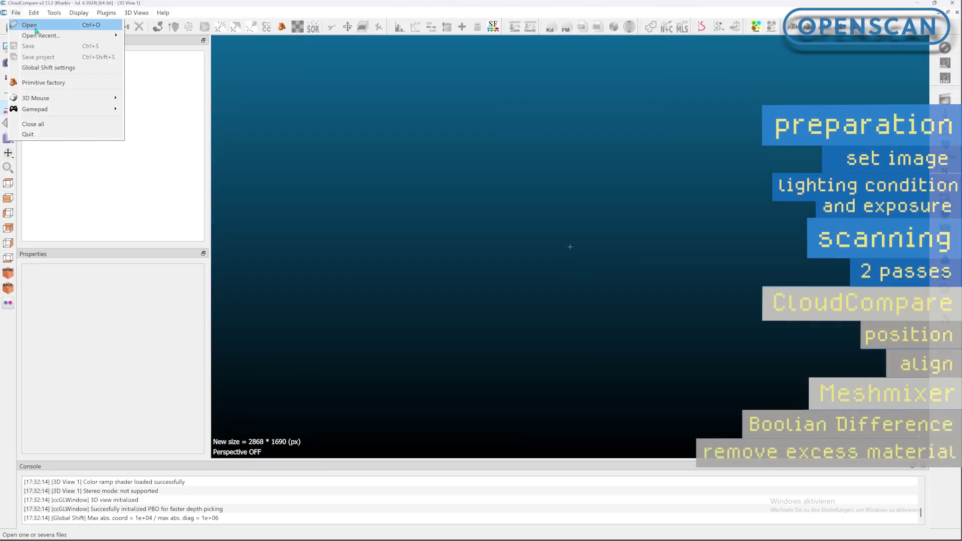
left_click(29, 25)
left_click_drag(189, 165, 296, 109)
left_click(408, 303)
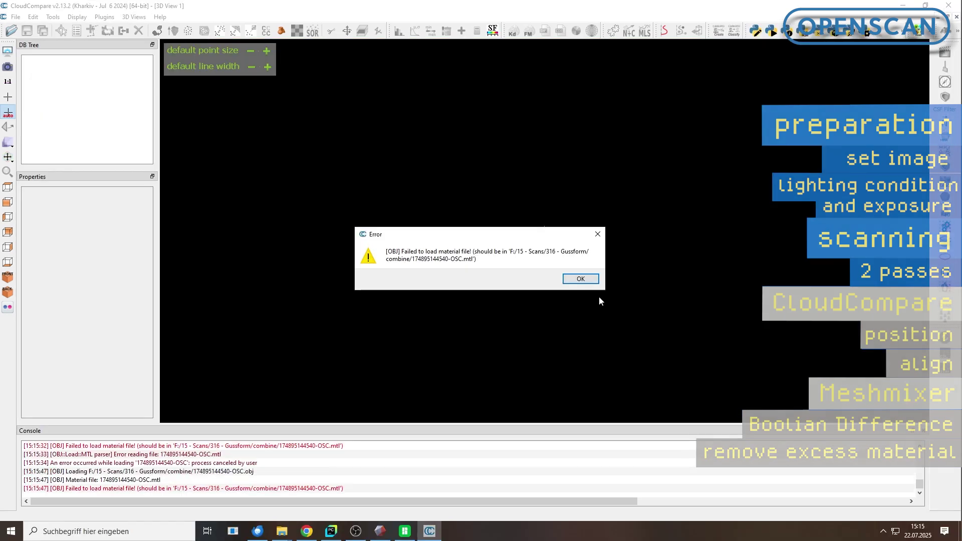
left_click(583, 283)
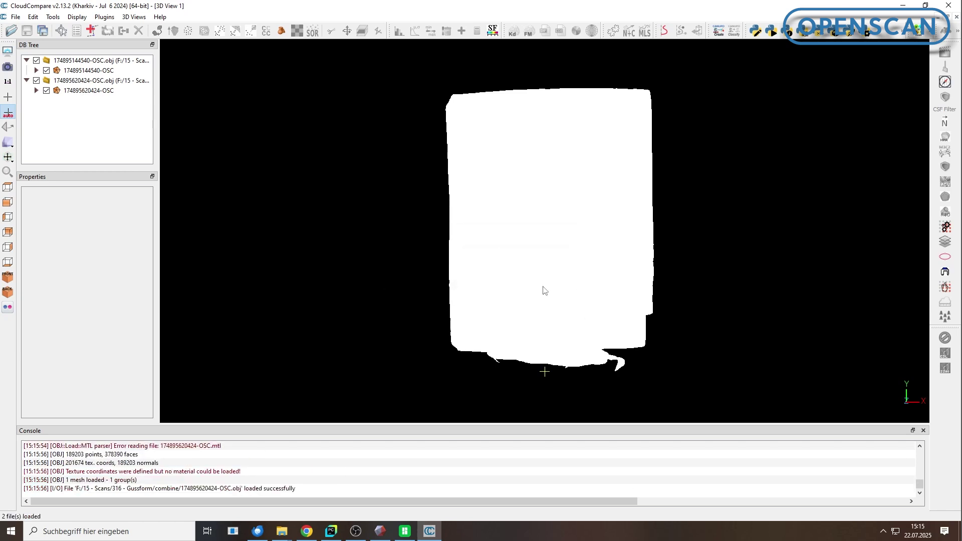
Step: Apply the EDL Shader so the surface relief of both loaded mold meshes can be seen
left_click(77, 17)
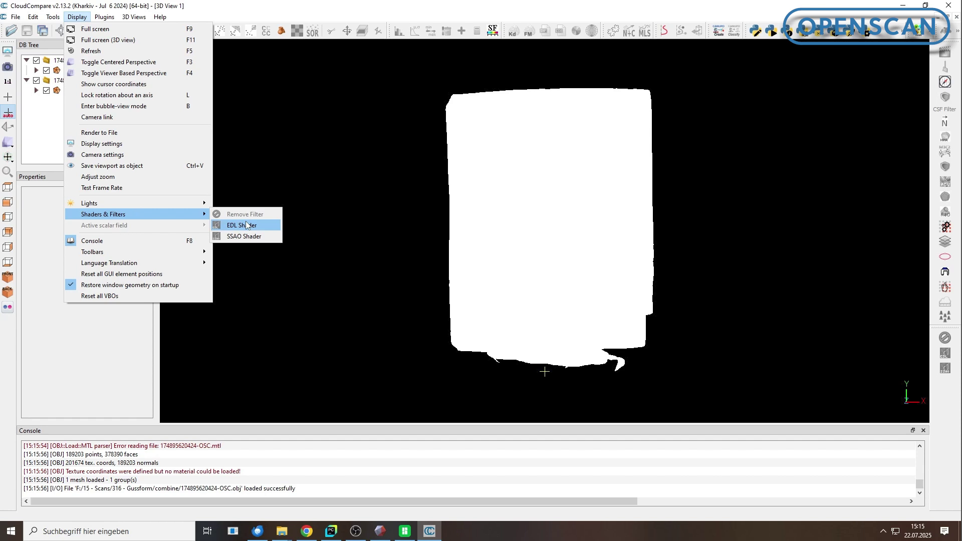
left_click(245, 225)
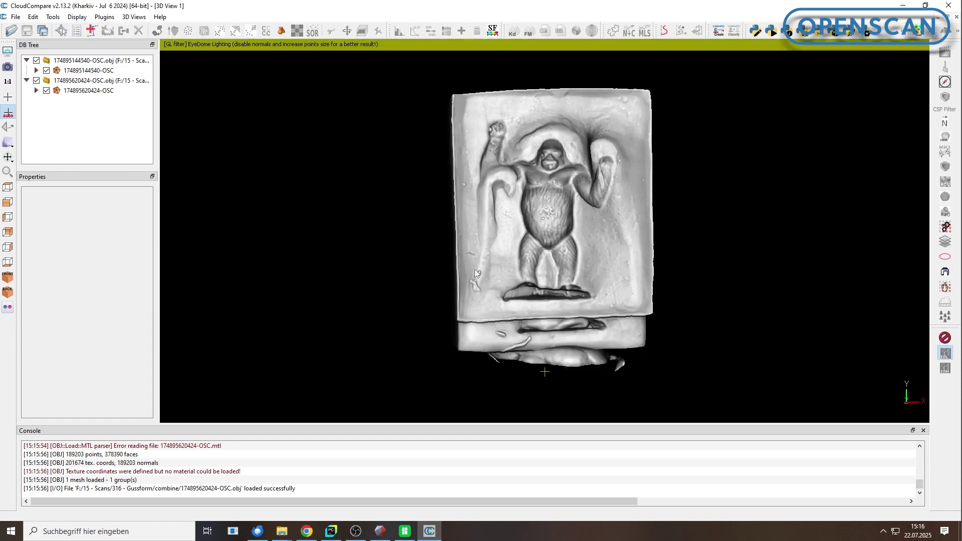
left_click_drag(474, 270, 506, 255)
scroll(506, 255, "up", 1)
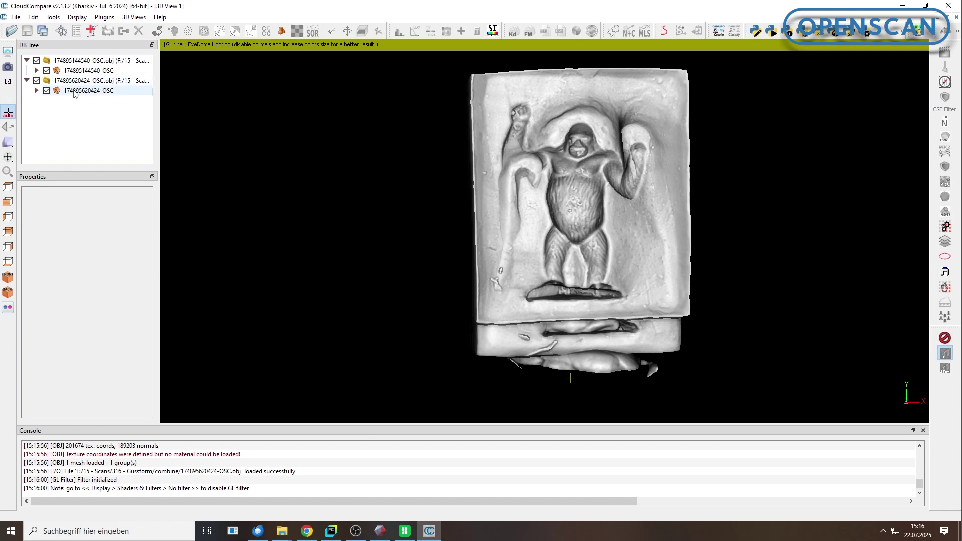
left_click(74, 91)
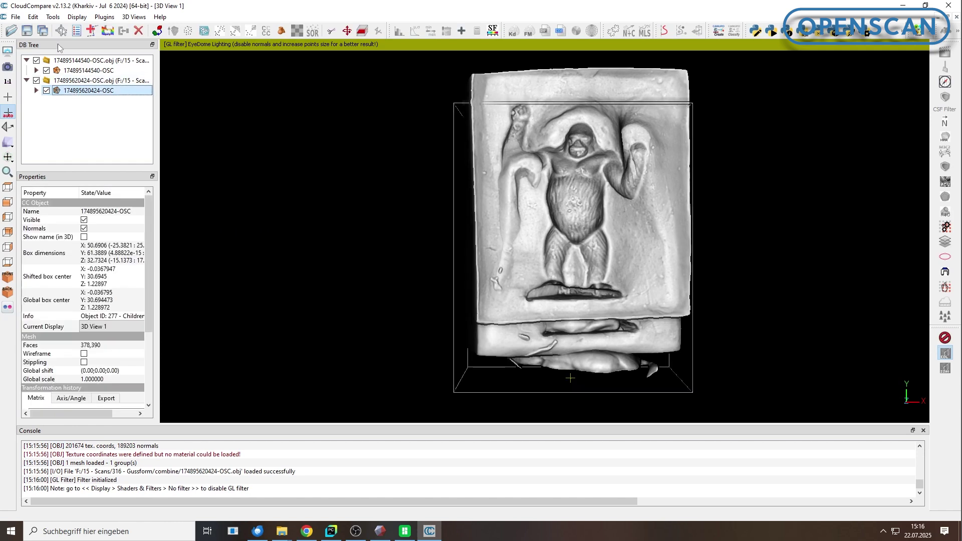
left_click(33, 17)
left_click(82, 216)
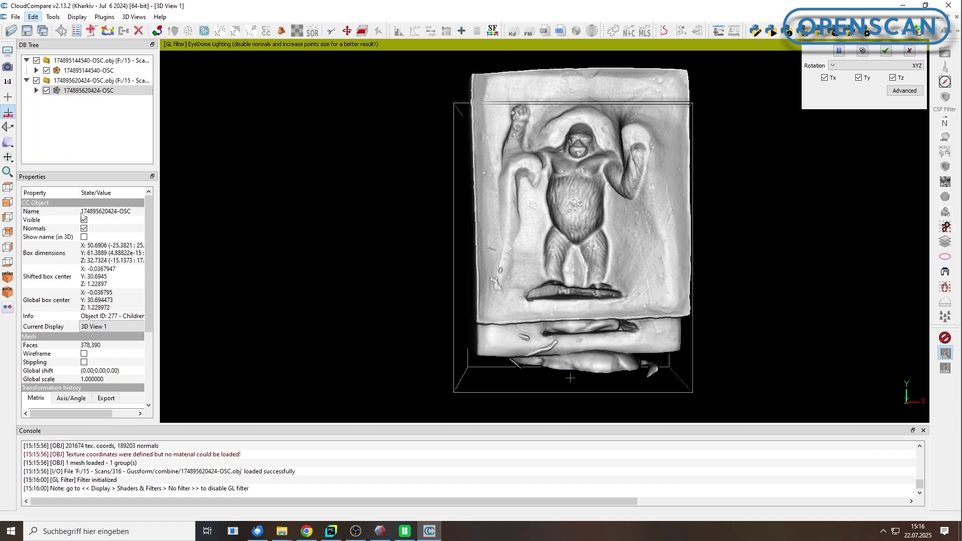
right_click_drag(543, 292, 308, 252)
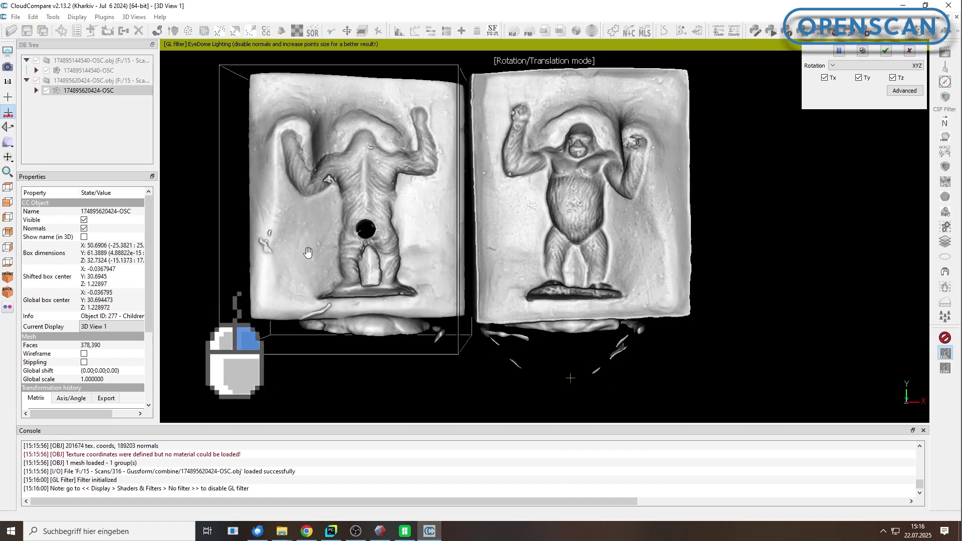
right_click_drag(308, 253, 308, 253)
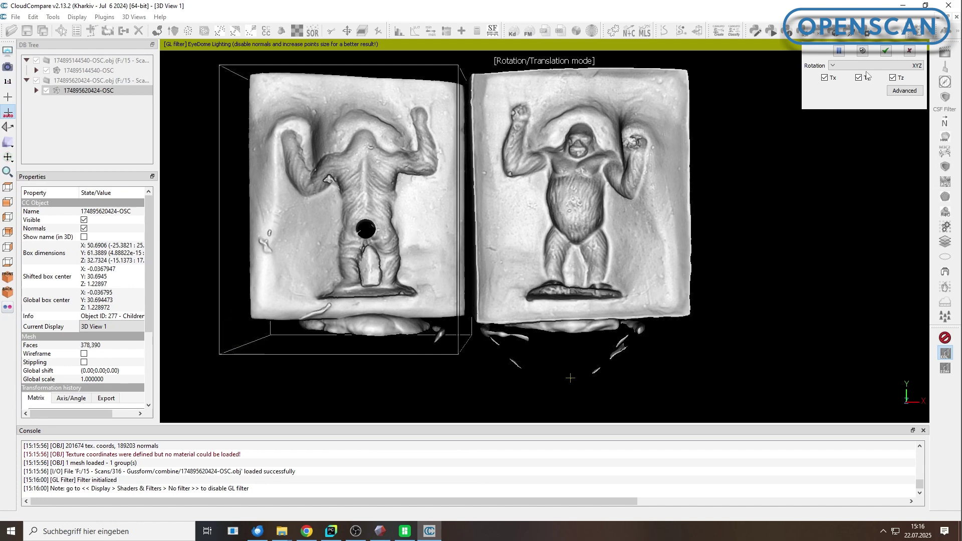
left_click(886, 53)
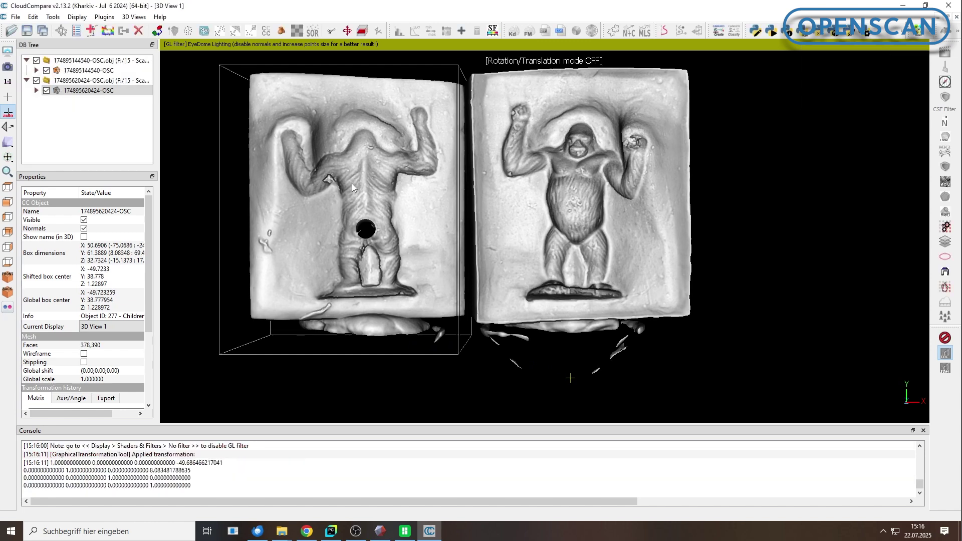
left_click(81, 71, "ctrl")
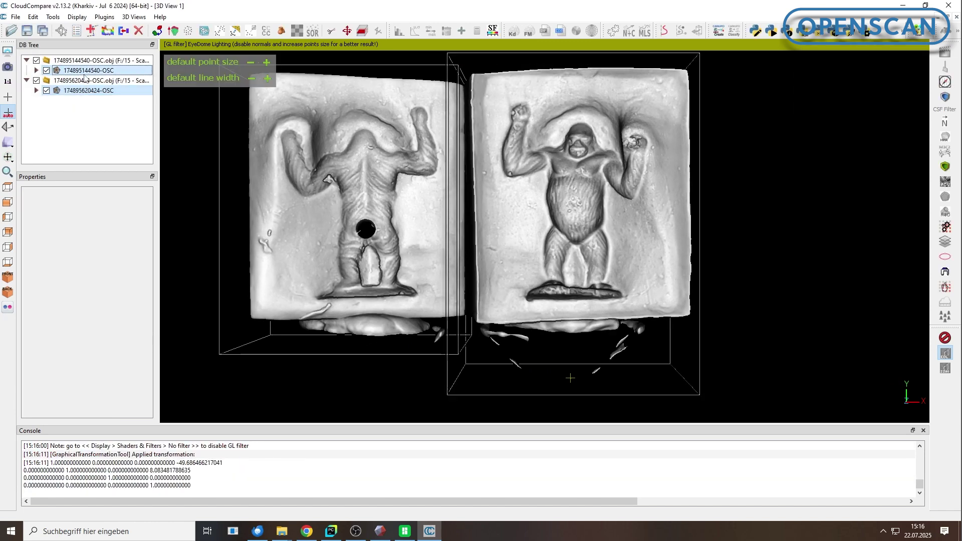
left_click(78, 17)
mouse_move(58, 19)
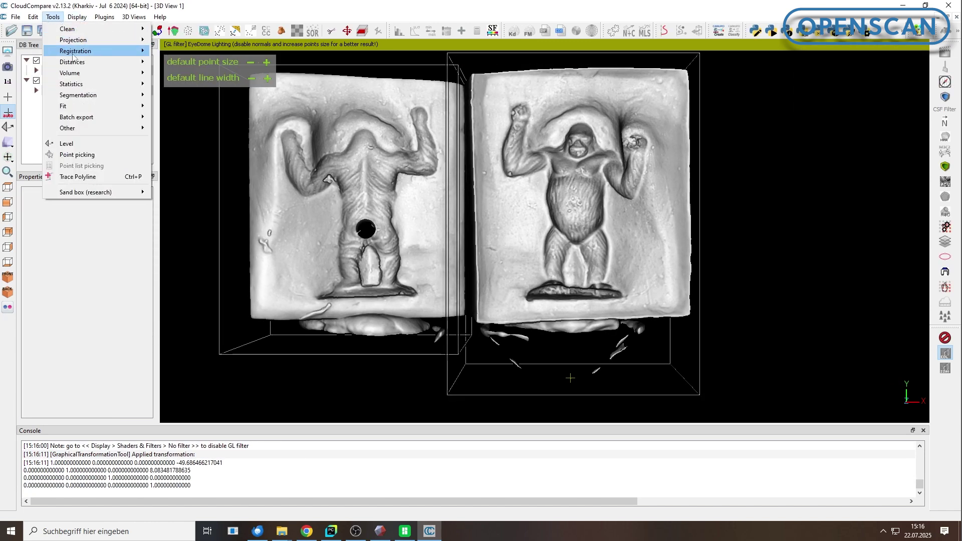
mouse_move(73, 54)
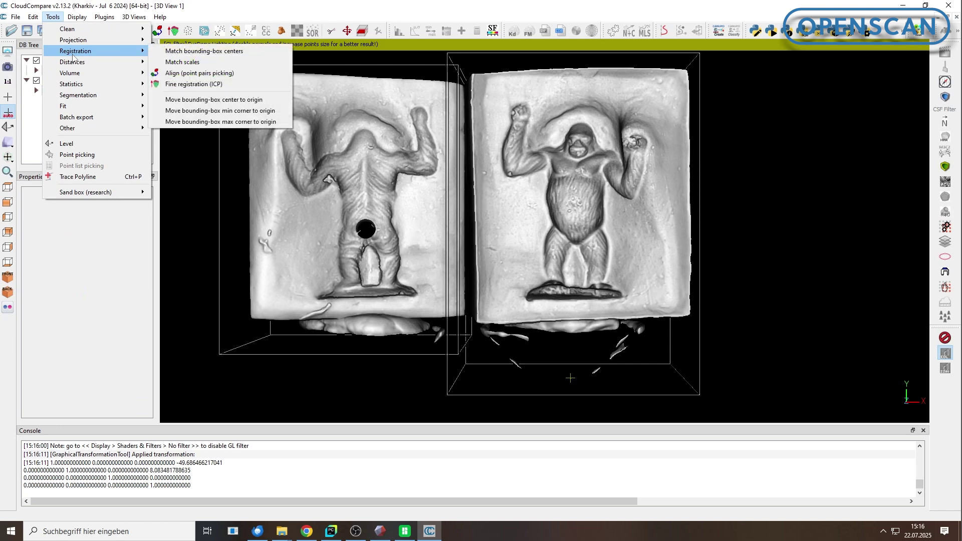
left_click(213, 73)
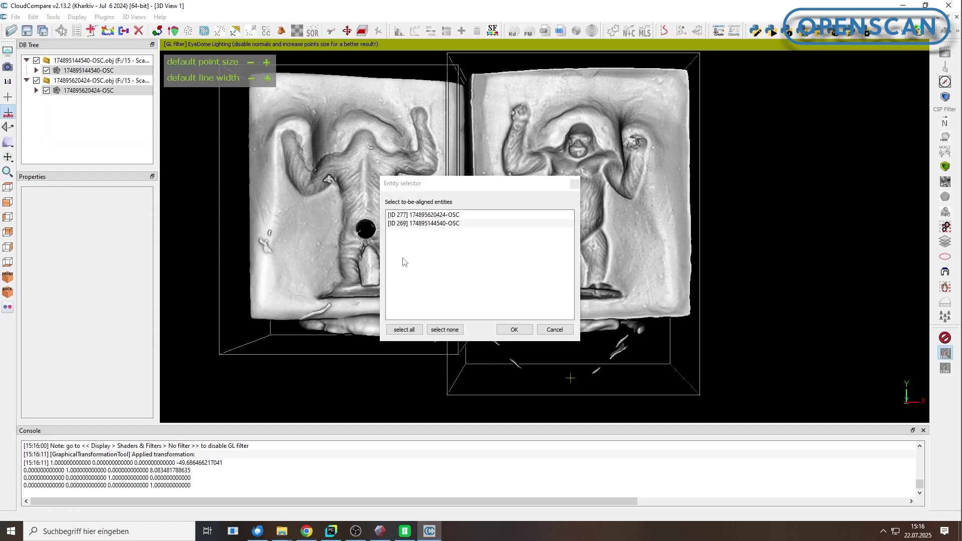
left_click(514, 330)
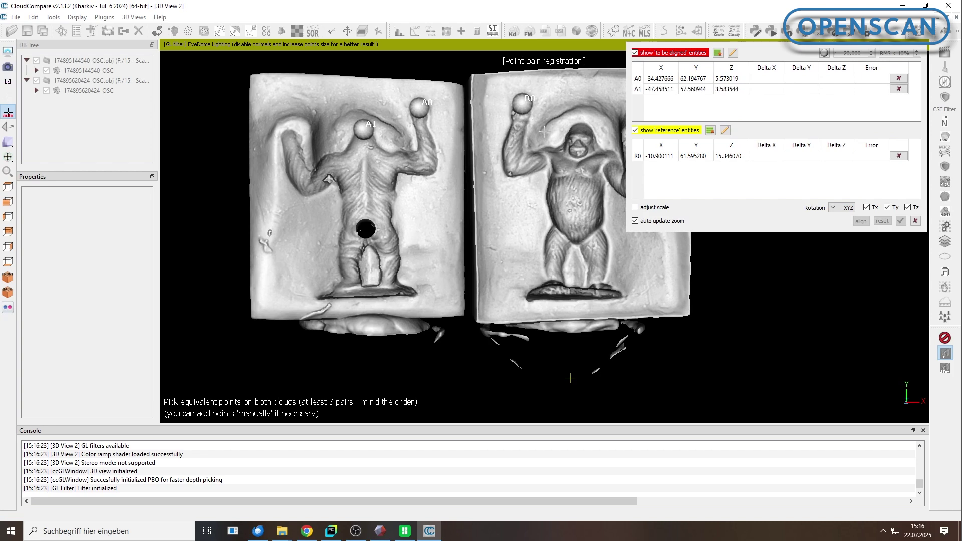
Step: Pick matching point pairs on both mold halves at the figure's head top, second raised hand and both armpits
left_click(579, 120)
left_click(249, 140)
left_click(595, 145)
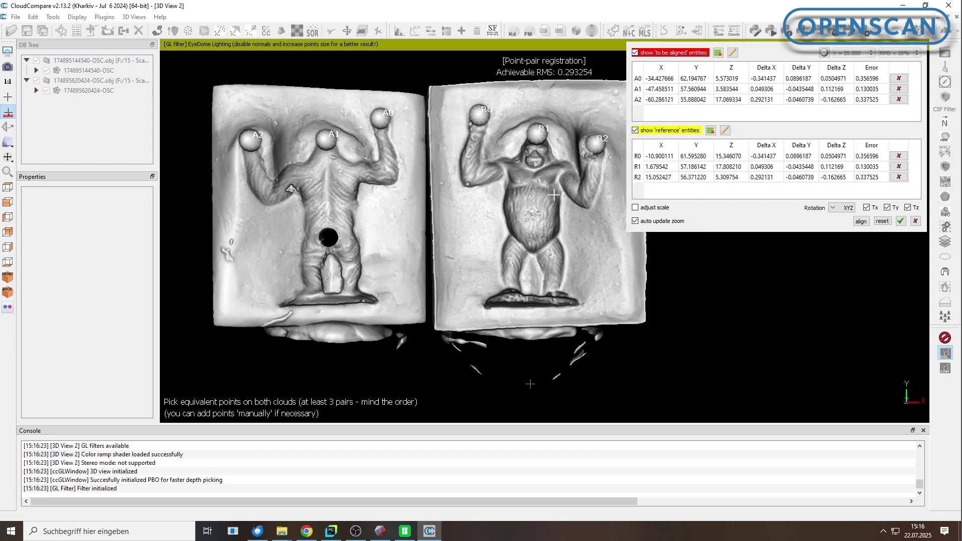
left_click(295, 191)
left_click(359, 183)
left_click(502, 183)
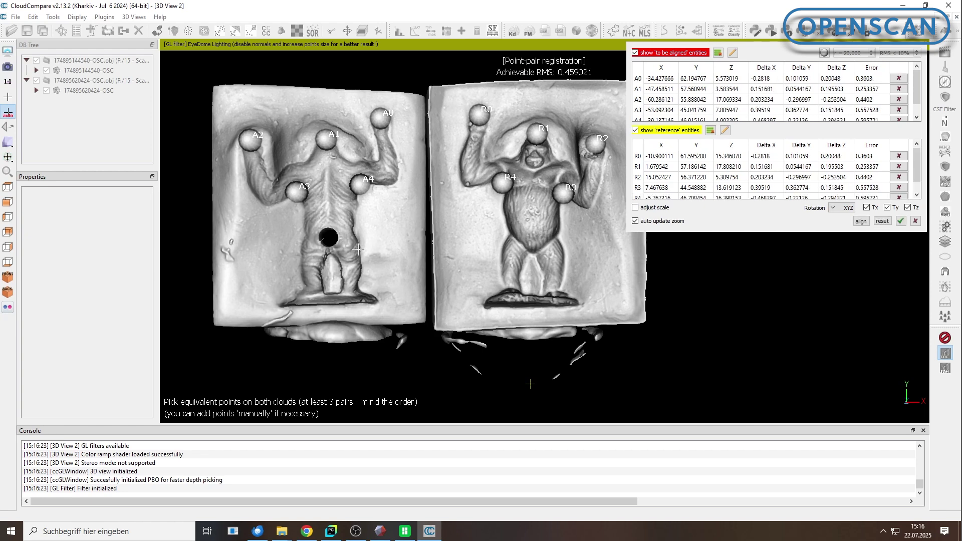
Step: Add matching point pairs on both mold halves at the figure's hips, crotch and the two ends of its base
left_click(508, 234)
left_click(305, 236)
left_click(559, 239)
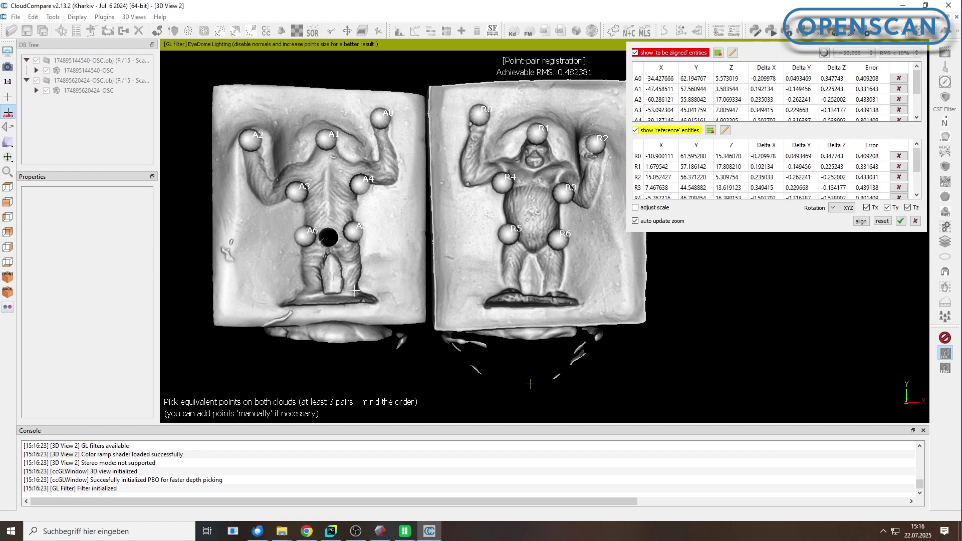
left_click(583, 306)
left_click(329, 255)
left_click(529, 255)
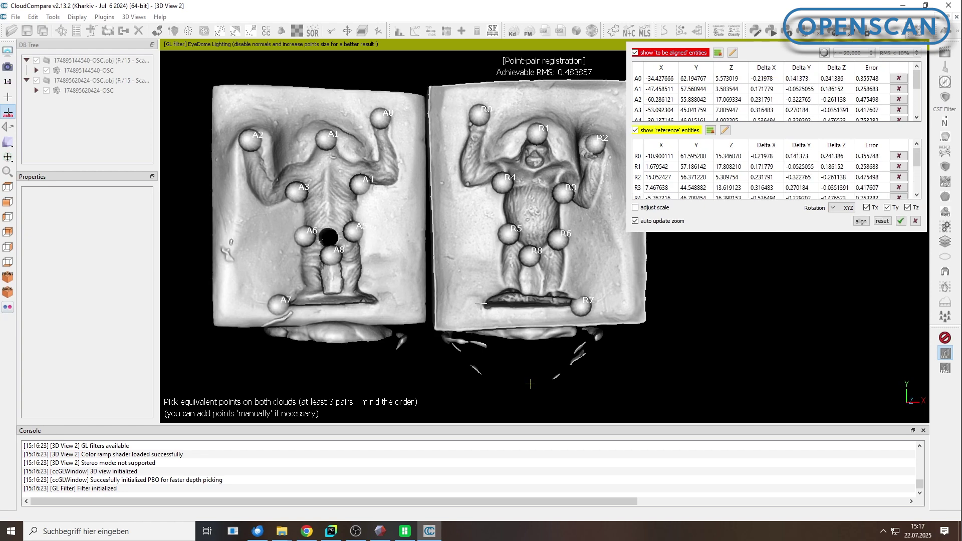
left_click(378, 302)
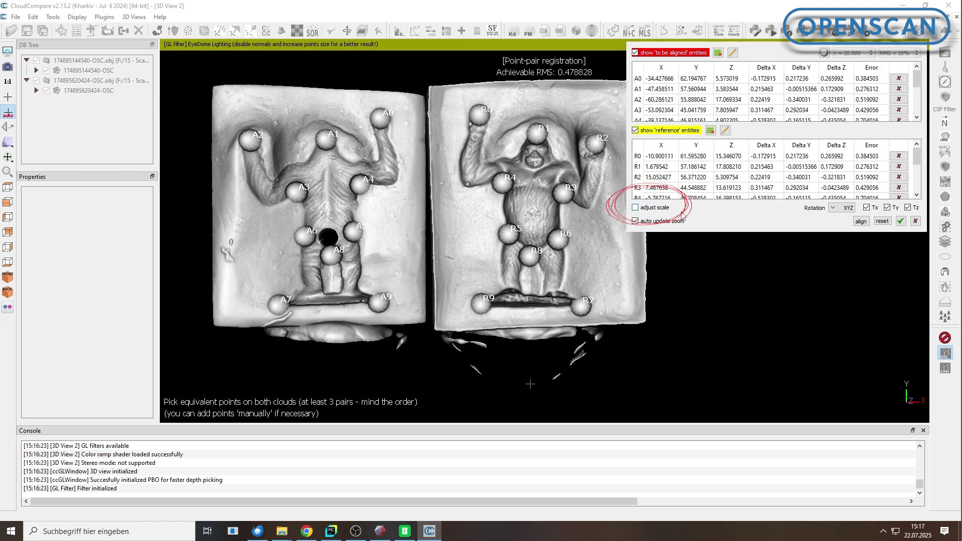
left_click(860, 221)
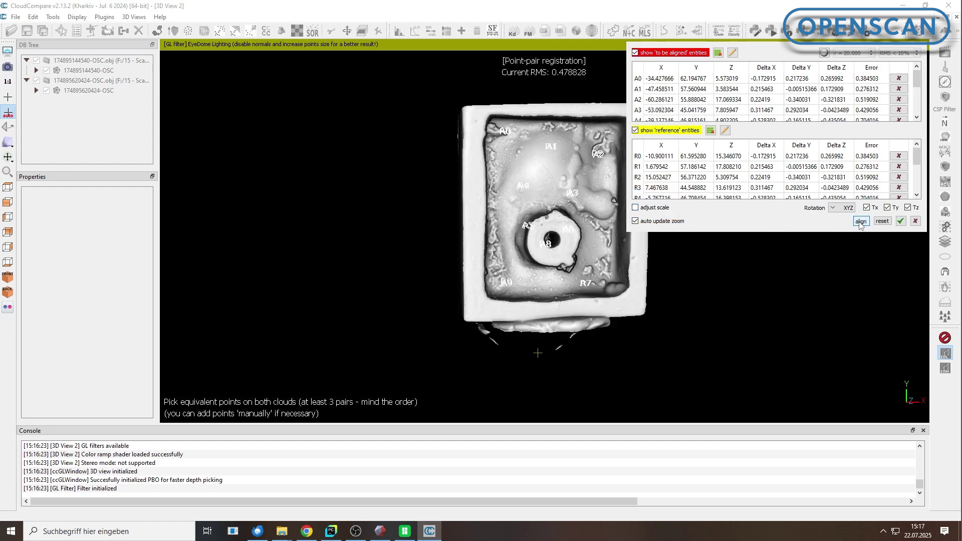
left_click(901, 221)
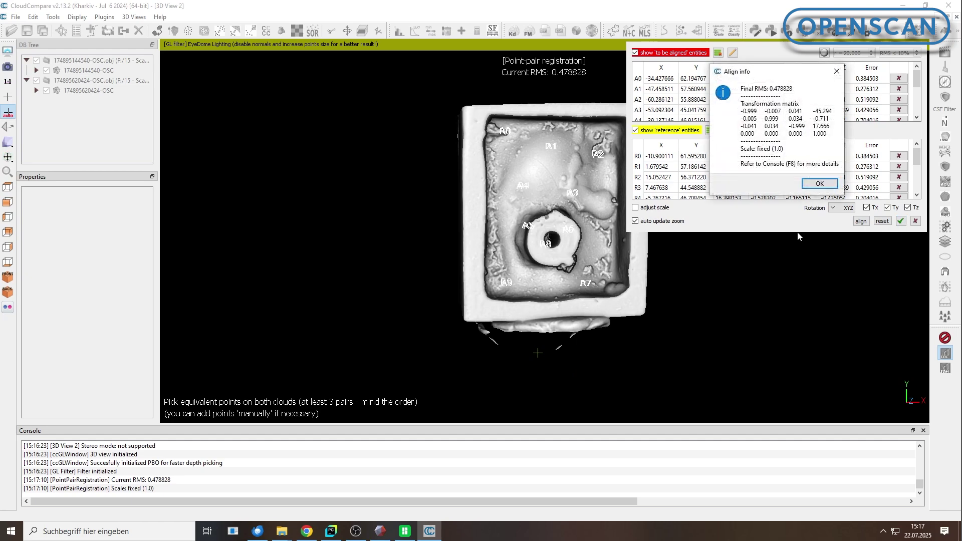
left_click(820, 185)
left_click(88, 92)
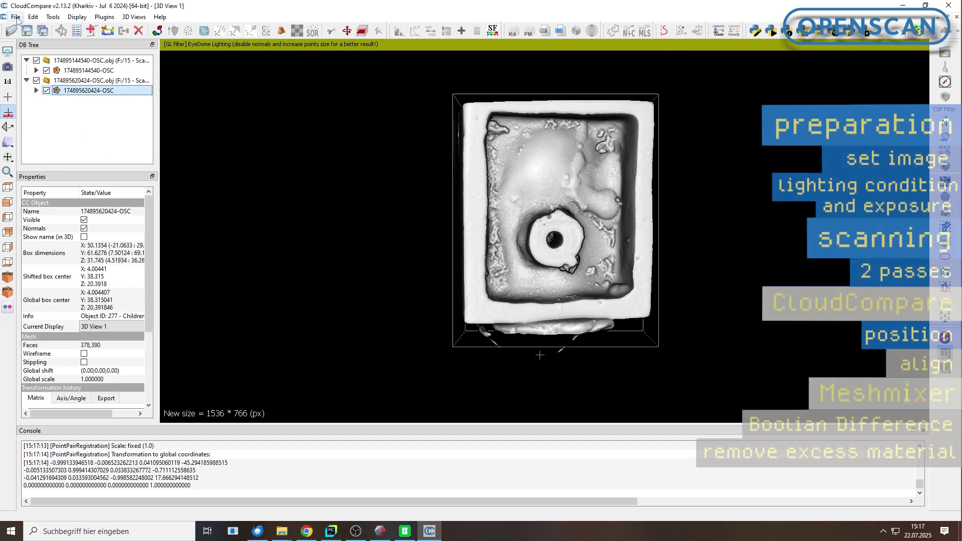
left_click(15, 16)
left_click(31, 50)
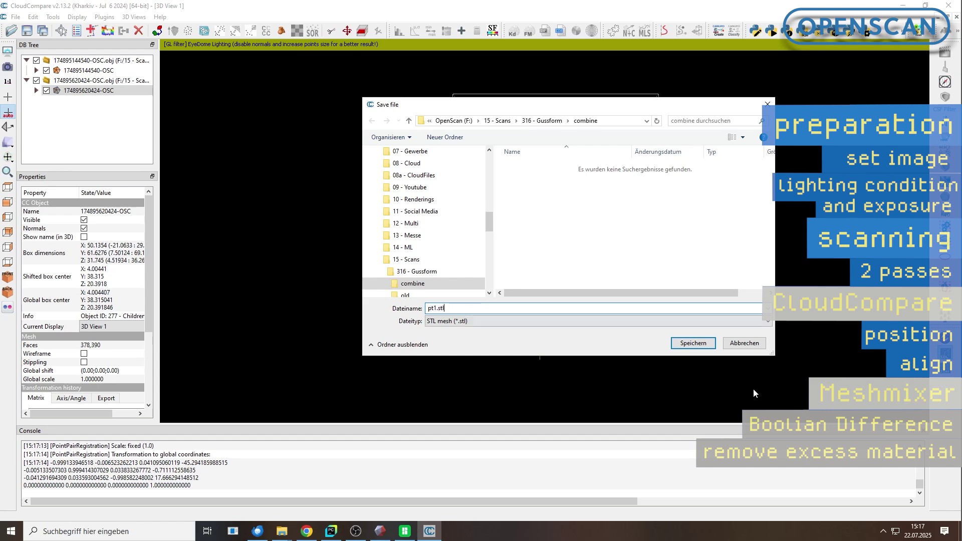
left_click(699, 342)
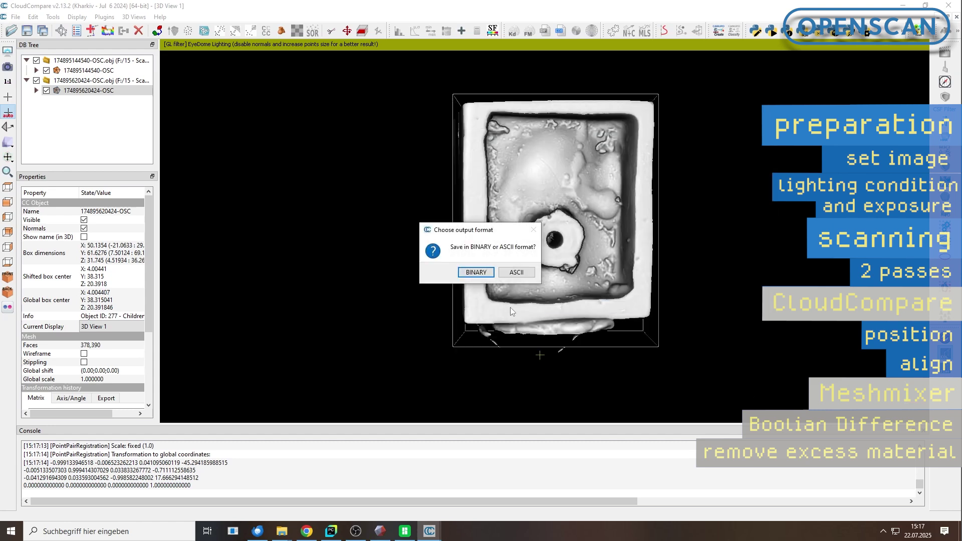
left_click(475, 272)
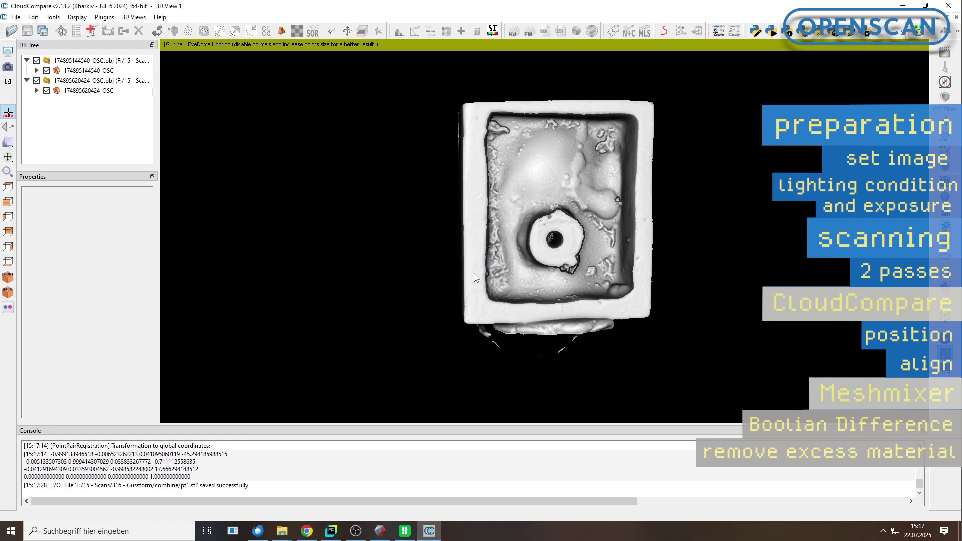
left_click(88, 70)
left_click(16, 17)
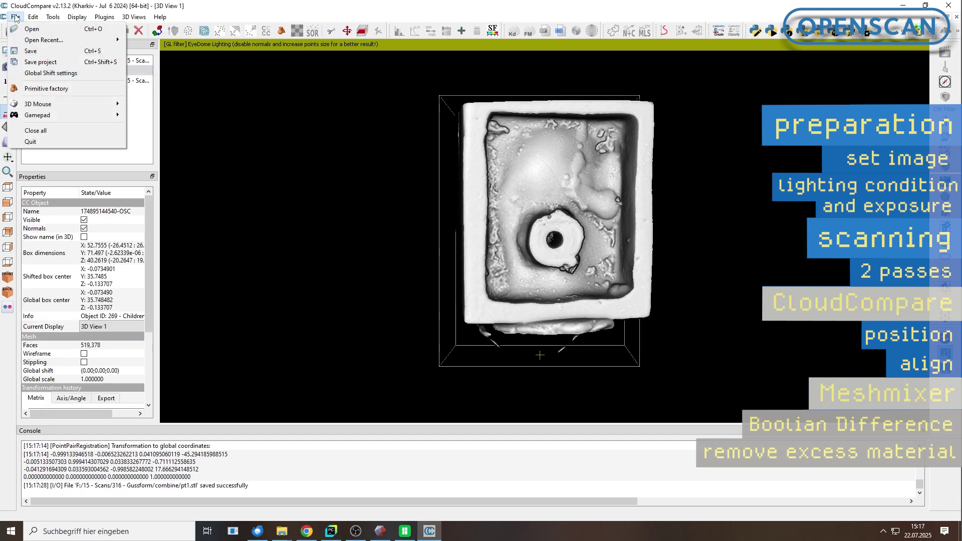
left_click(22, 50)
type("pt2.stl")
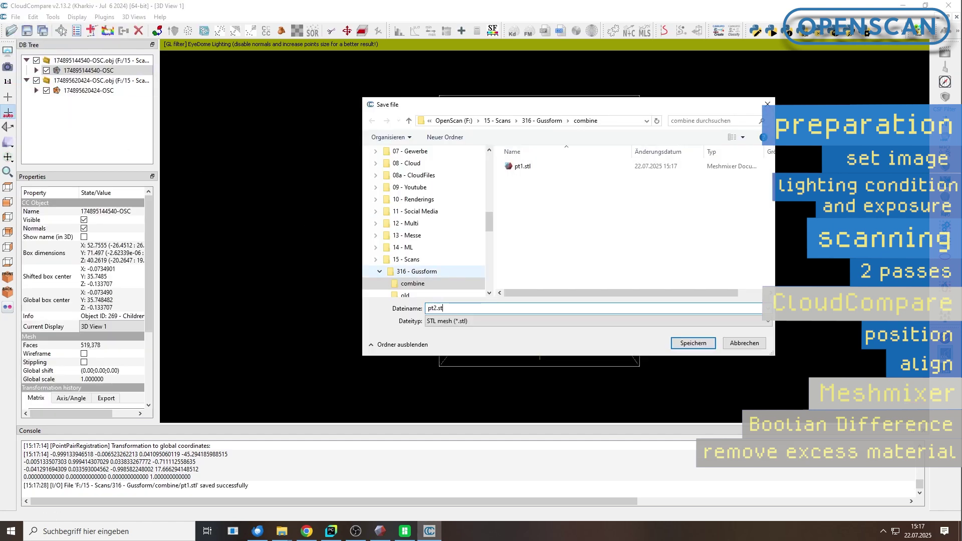
left_click(694, 343)
left_click(475, 272)
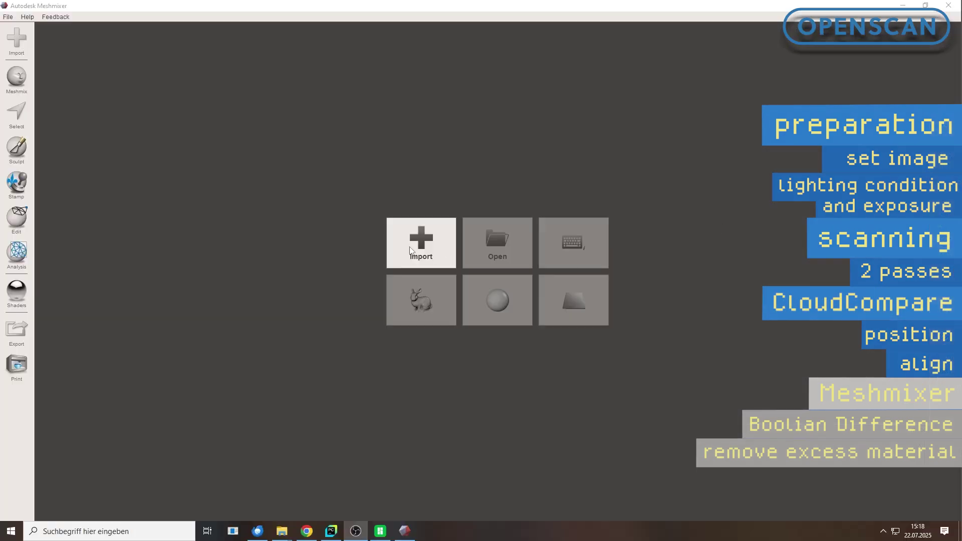
Step: Switch to Meshmixer and import pt1.stl and pt2.stl together into one scene
left_click(410, 250)
left_click(173, 103)
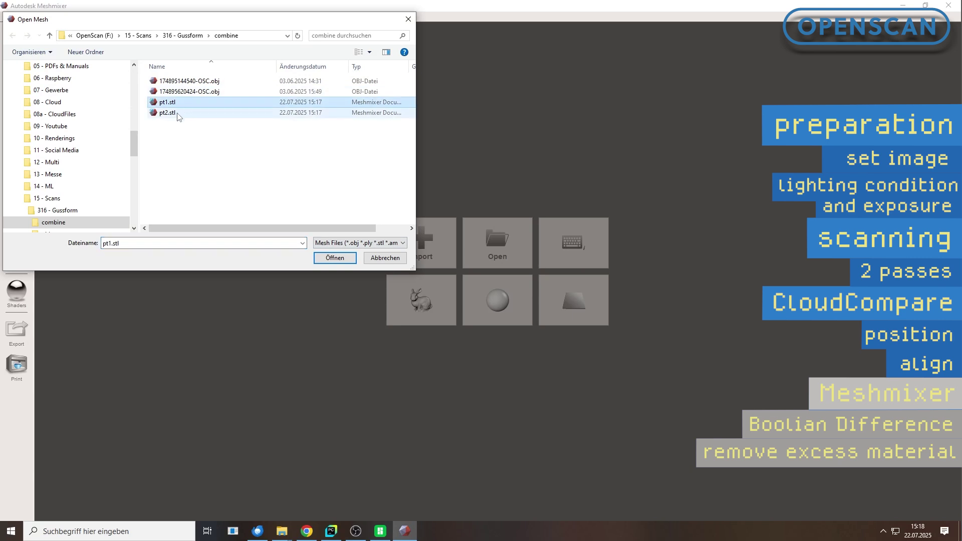
left_click(177, 113, "ctrl")
left_click(317, 259)
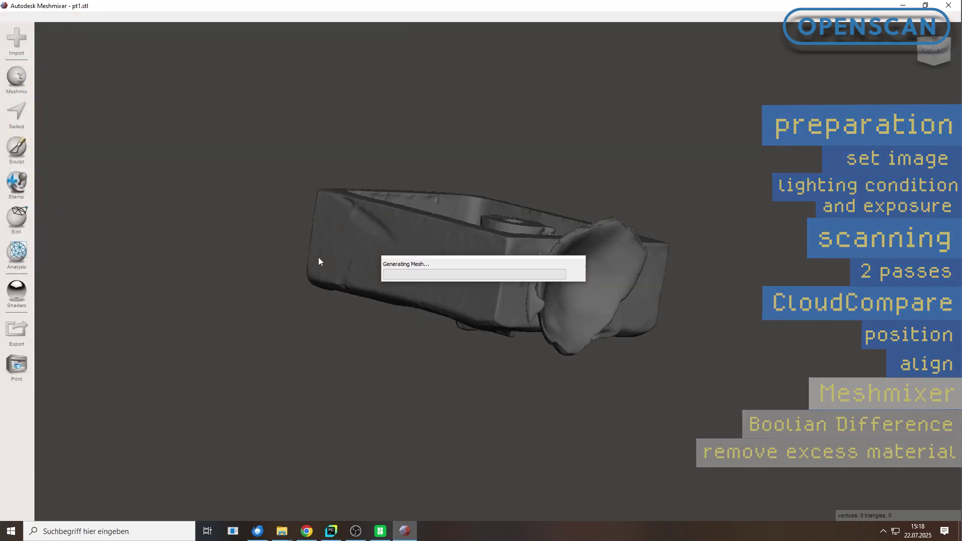
left_click_drag(380, 198, 750, 90)
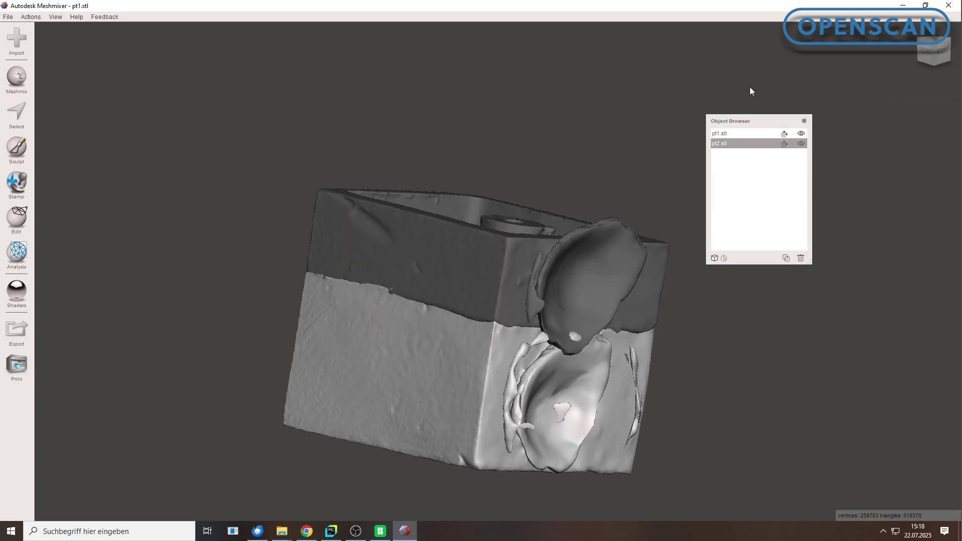
Step: Place a box primitive of about 12 mm on the back of the pt1 mold half as a new object
mouse_move(675, 116)
right_mouse_down()
mouse_move(494, 199)
mouse_move(455, 263)
mouse_move(456, 280)
mouse_move(485, 242)
right_mouse_up()
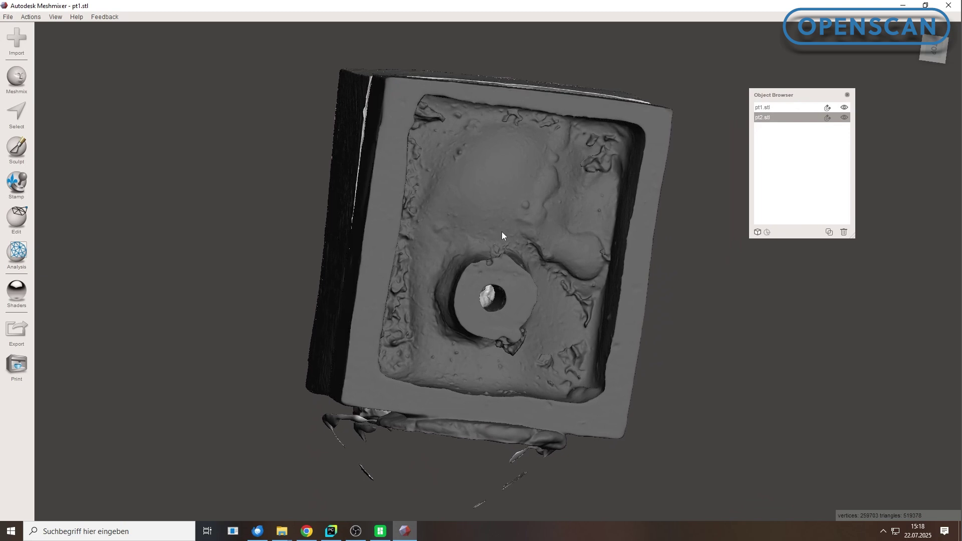
left_click(17, 79)
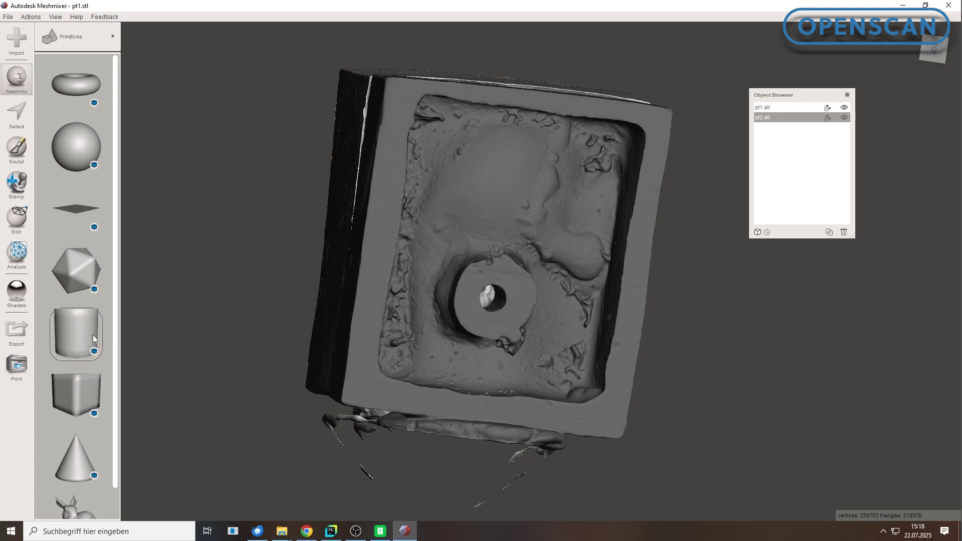
left_click_drag(492, 301, 492, 320)
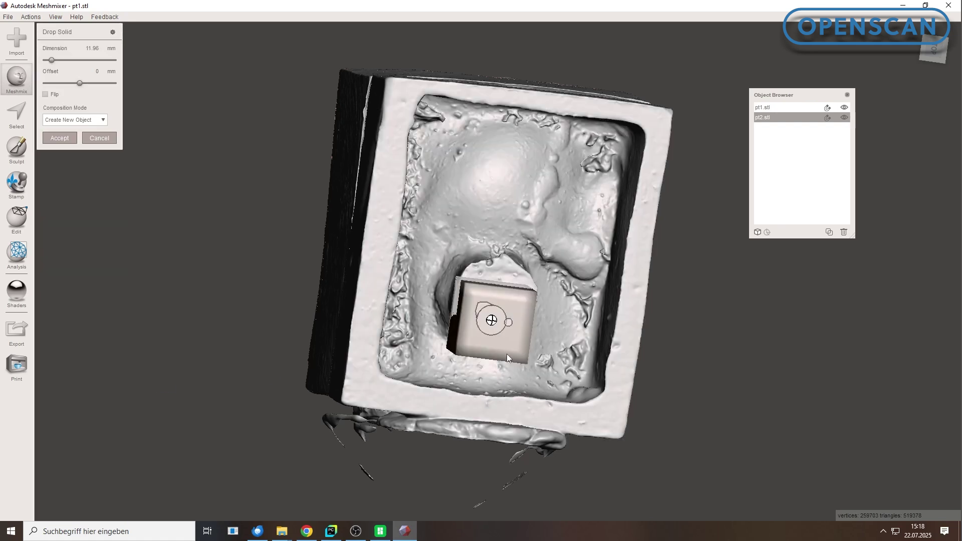
left_click(56, 138)
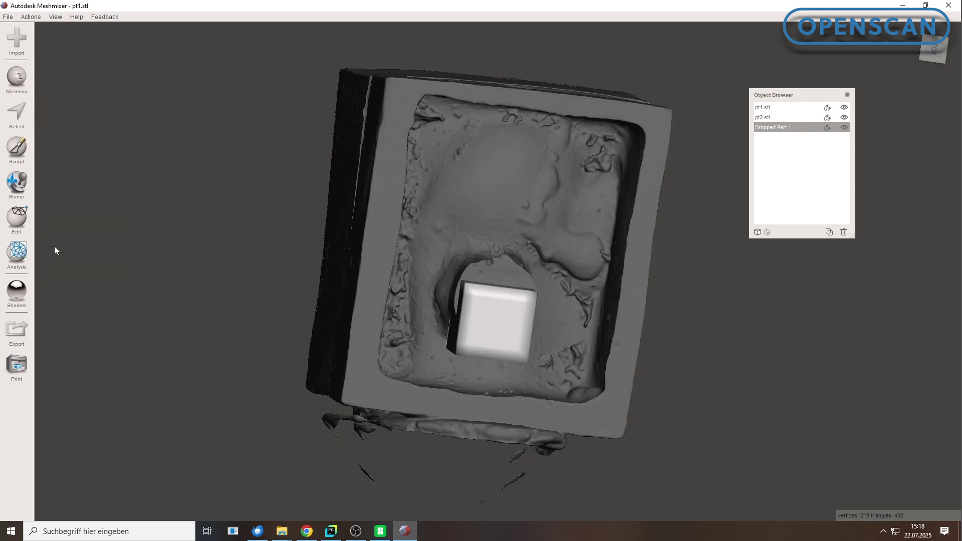
Step: Transform the box to about 48.6 mm in X and 41.7 mm in Z, centred within the mold's outer walls
left_click(24, 223)
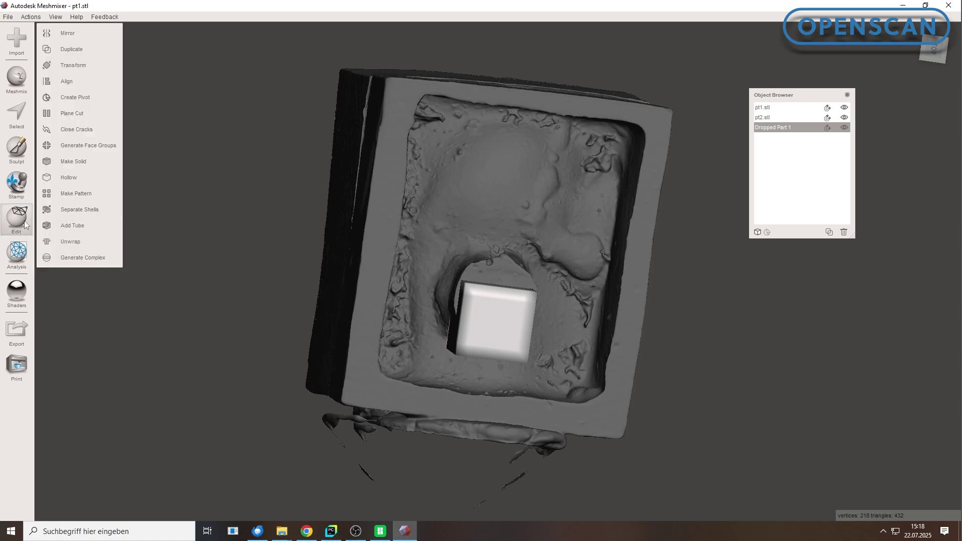
left_click(68, 65)
left_click_drag(531, 324, 712, 346)
left_click_drag(527, 327, 618, 338)
left_click_drag(497, 279, 539, 48)
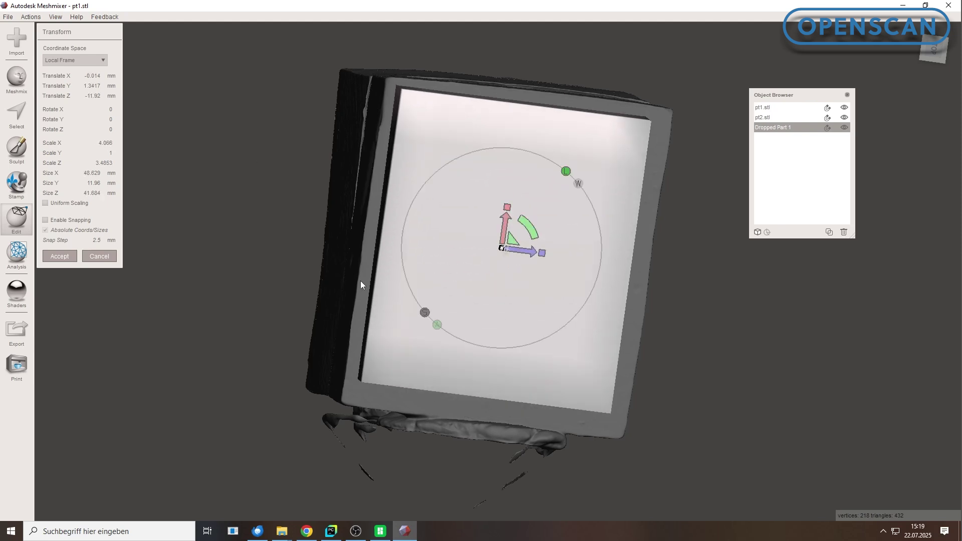
Step: Tilt the box parallel to the mold, stretch it to about 36 mm in Y, sink it into the halves and accept the transform
right_click_drag(360, 281, 461, 183)
left_click_drag(461, 182, 431, 146)
right_click_drag(431, 146, 453, 245)
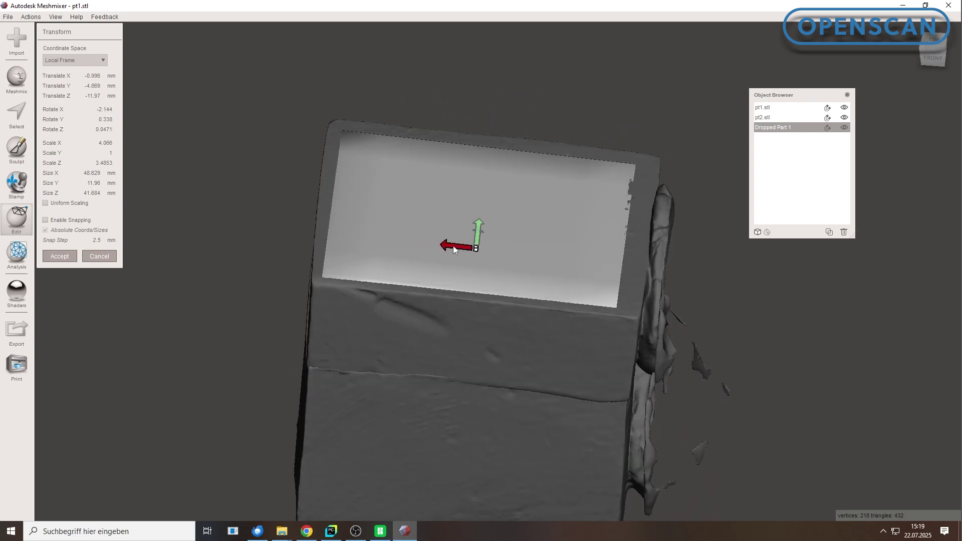
left_click_drag(453, 246, 486, 111)
left_click_drag(481, 224, 478, 357)
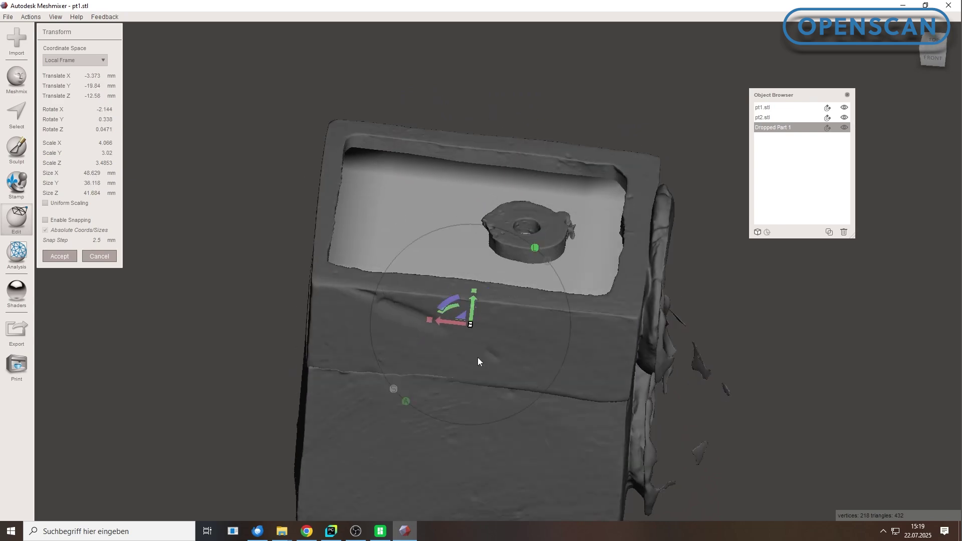
right_click_drag(477, 356, 516, 308)
left_click(74, 258)
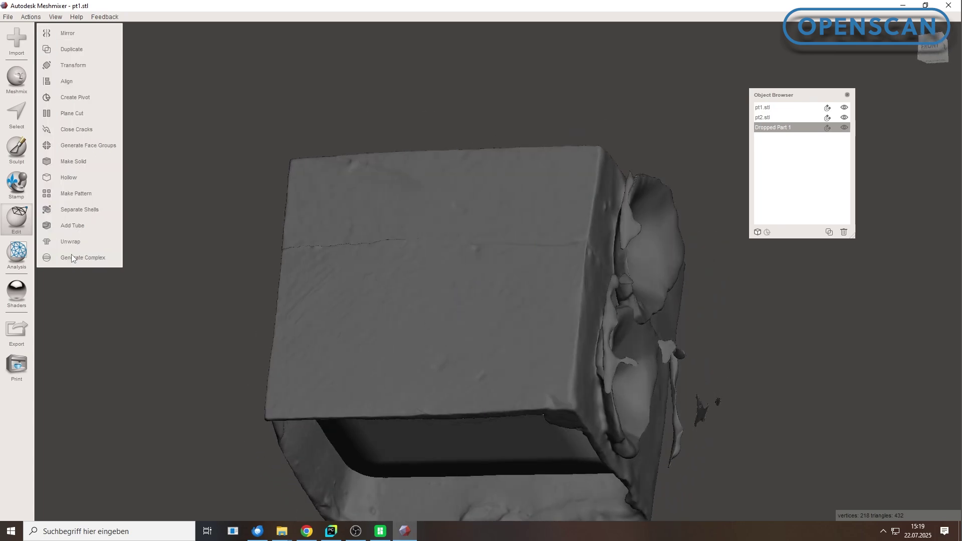
Step: Hide pt2.stl and select the box followed by pt1.stl for a Boolean Difference
left_click(777, 129)
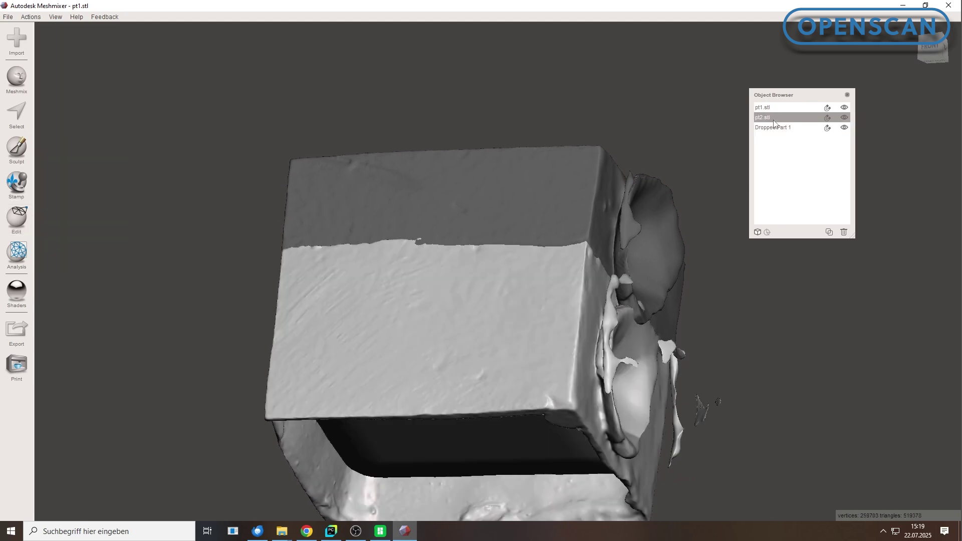
left_click(845, 118)
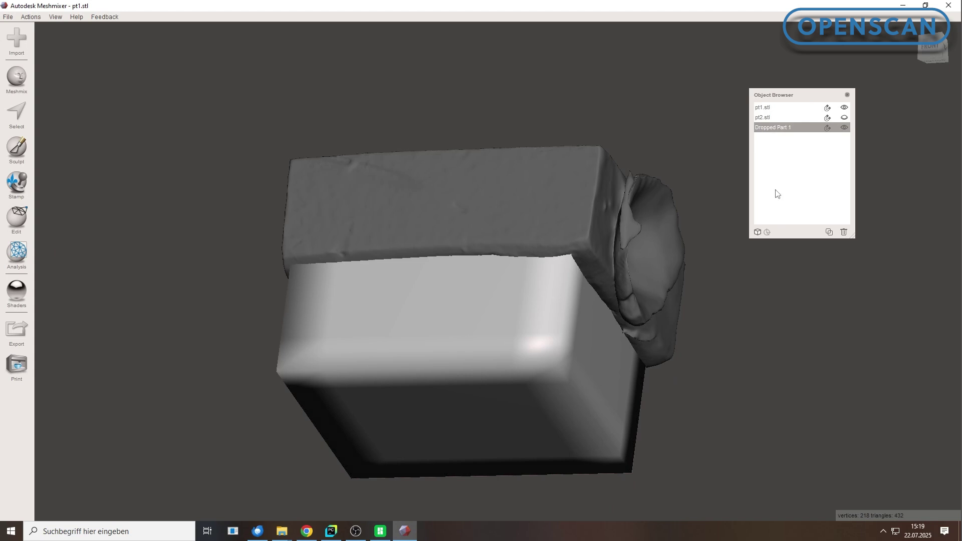
left_click(778, 108, "shift")
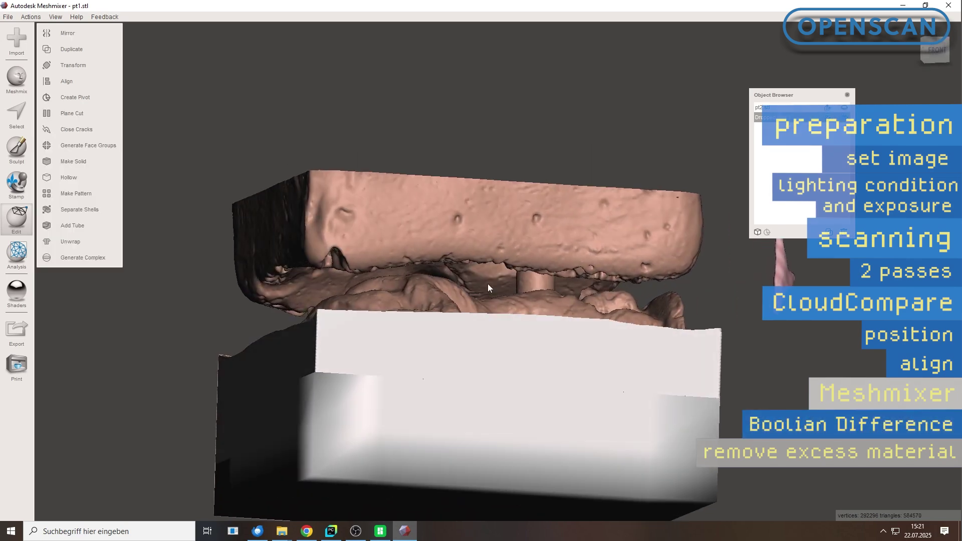
Step: Select and delete both ends of the excess wall floating above the figure's imprint with the Unwrap Brush
left_click(22, 124)
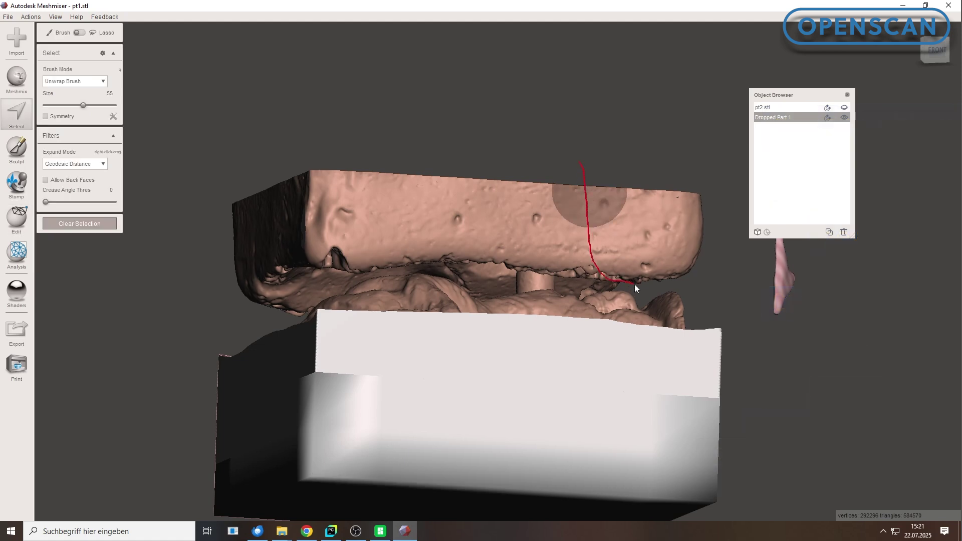
left_click_drag(882, 284, 883, 290)
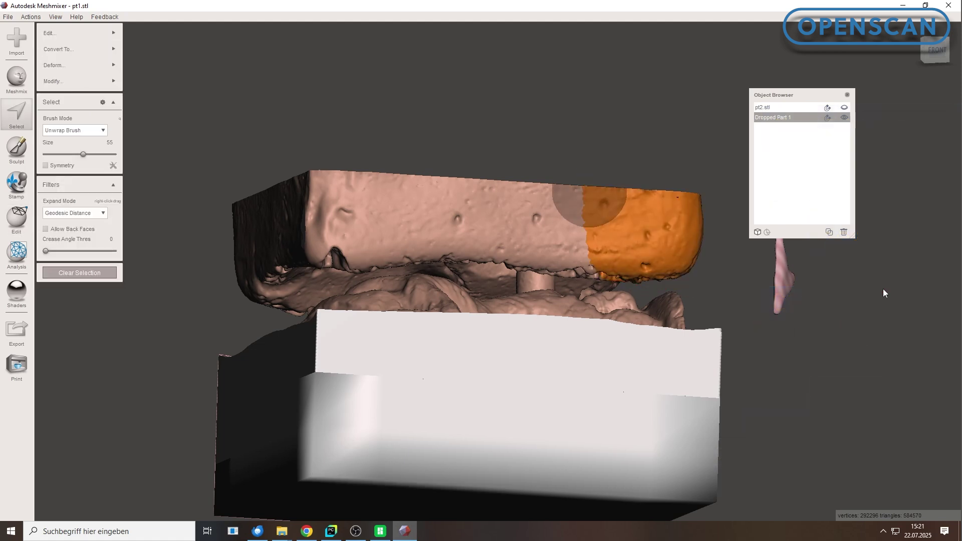
key("Delete")
right_click_drag(670, 250, 576, 241)
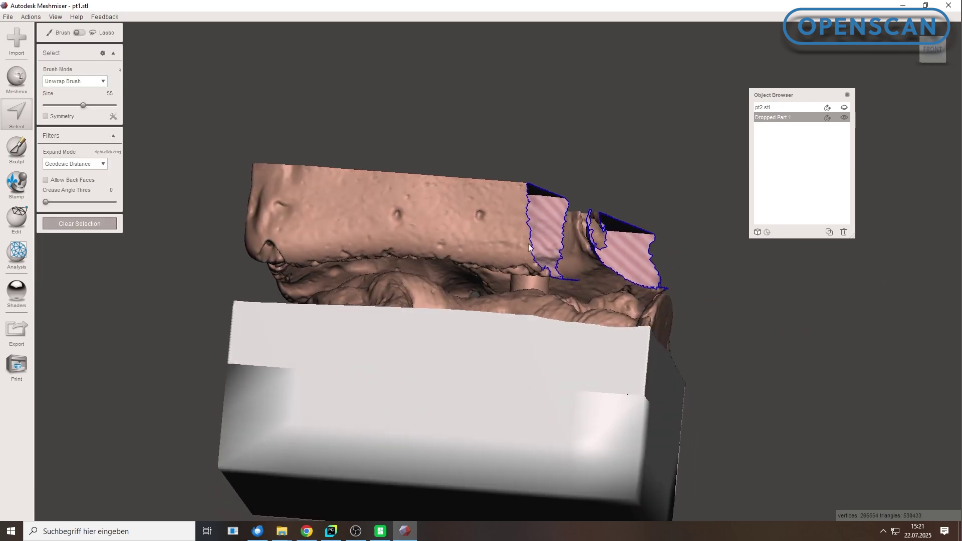
left_click_drag(217, 274, 458, 170)
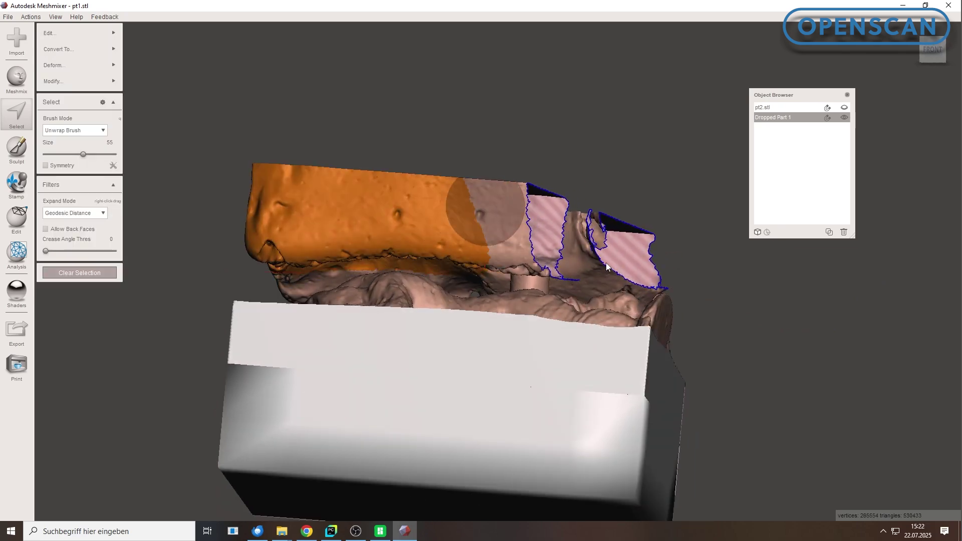
key("Delete")
Step: Select and delete the remaining wall remnants and loose fragments around the cylinder above the figure
right_click_drag(478, 216, 493, 265)
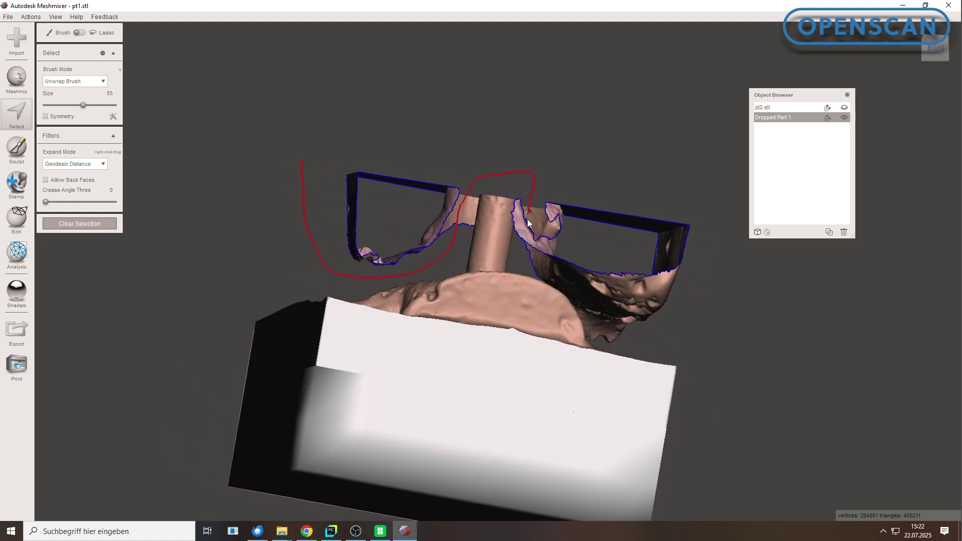
left_click_drag(659, 343, 656, 343)
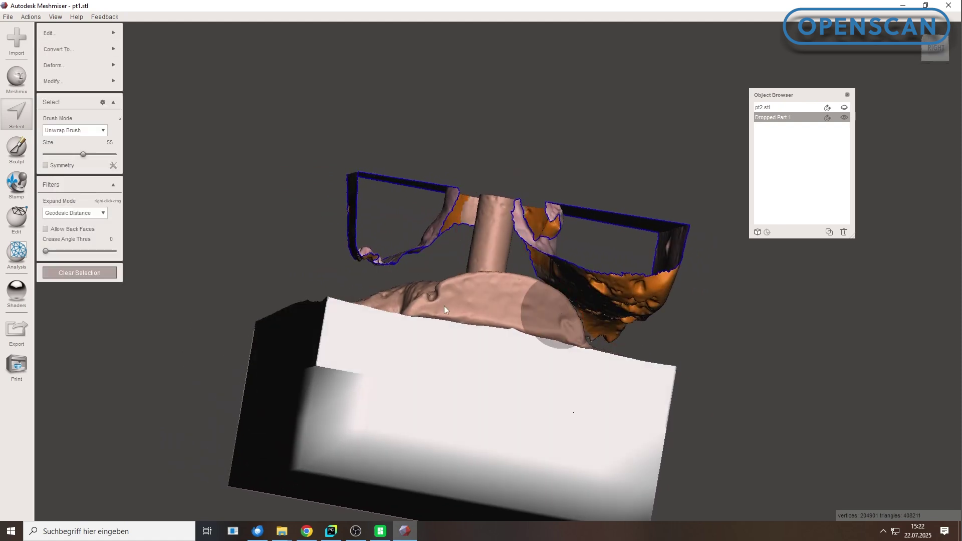
key("Delete")
mouse_move(444, 306)
right_mouse_down()
mouse_move(365, 317)
mouse_move(452, 356)
mouse_move(521, 326)
right_mouse_up()
left_click_drag(622, 243, 593, 244)
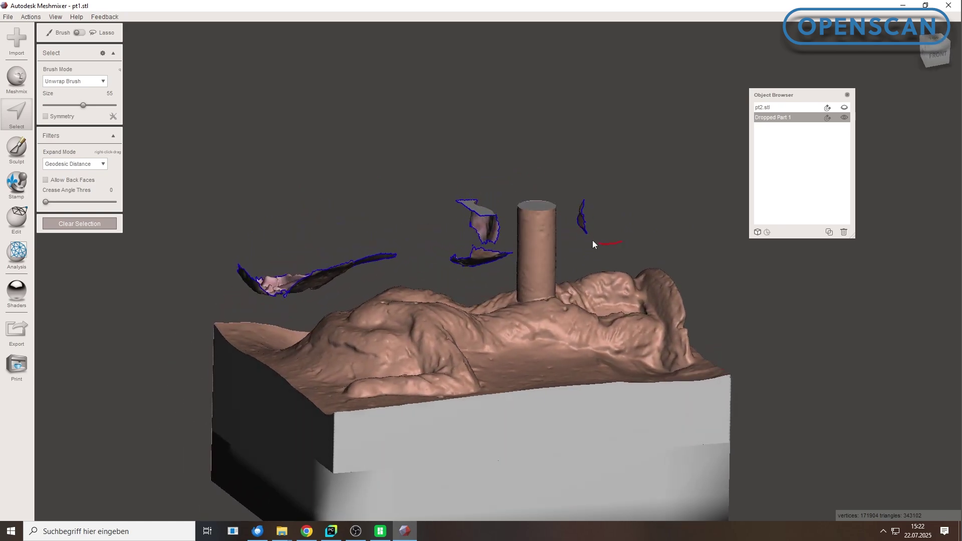
left_click_drag(227, 293, 218, 245)
key("Delete")
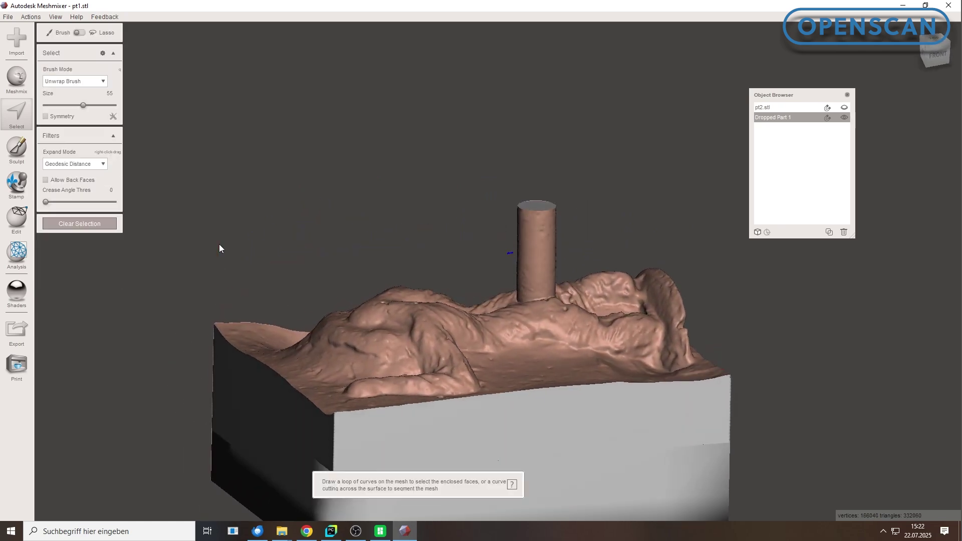
Step: Repair all mesh defects of Dropped Part 1 automatically in the Inspector with the Flat Fill mode
left_click(18, 259)
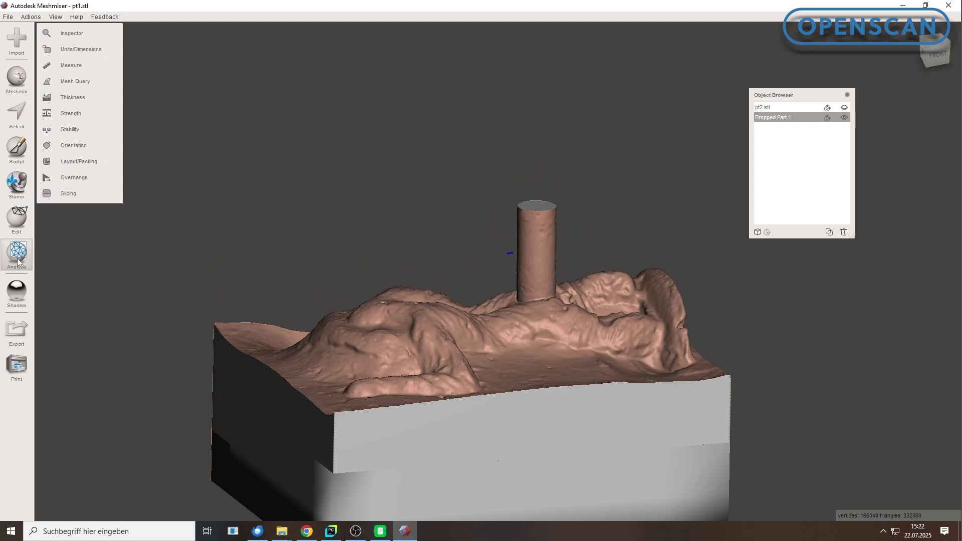
left_click(70, 33)
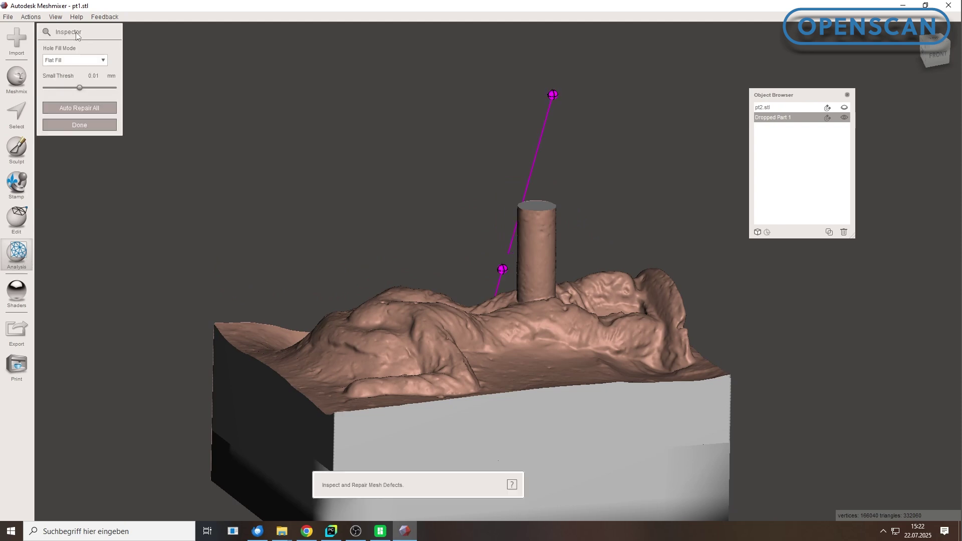
left_click(90, 109)
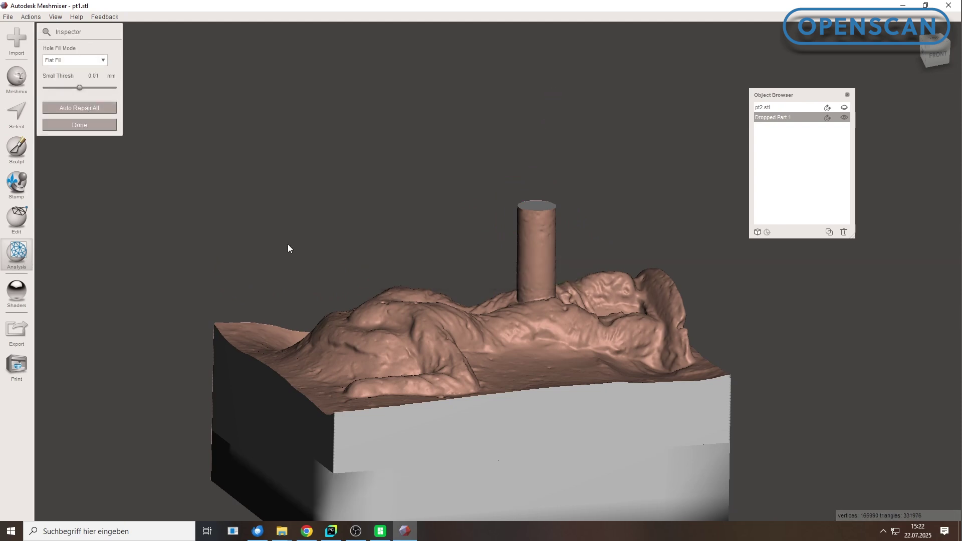
Step: Make pt2.stl visible again together with Dropped Part 1
right_click_drag(644, 357, 459, 433)
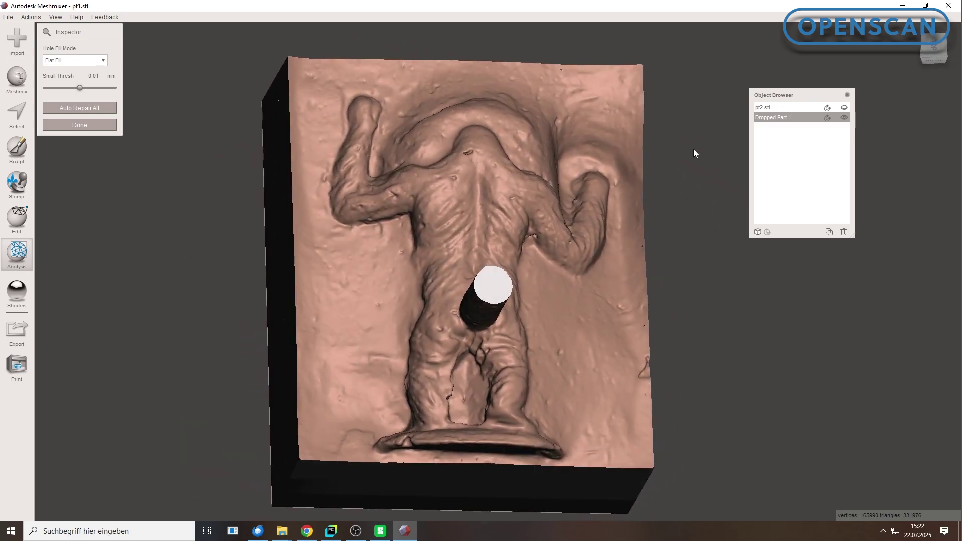
left_click(844, 108)
right_click_drag(350, 303, 123, 232)
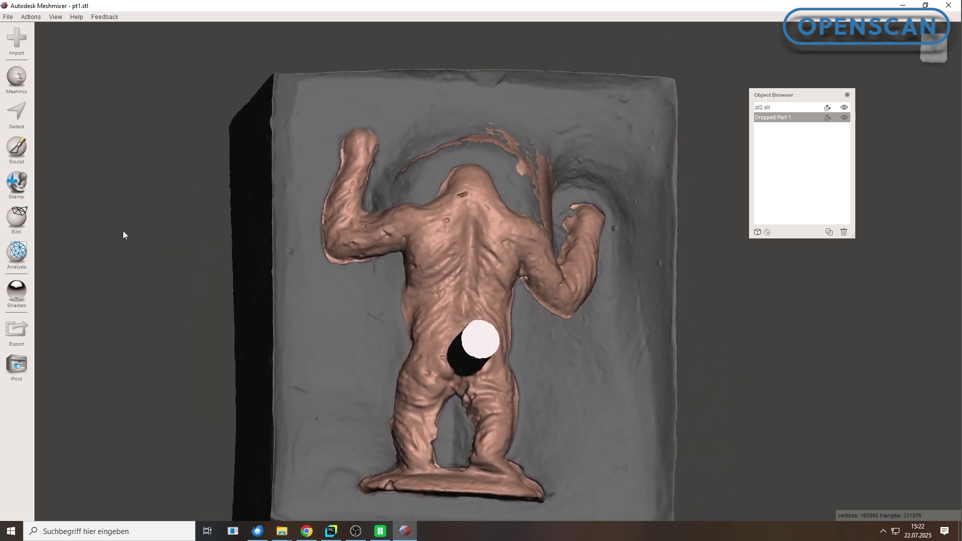
Step: Try to subtract pt2.stl from Dropped Part 1 with a Boolean Difference in Precise mode
left_click(773, 109, "shift")
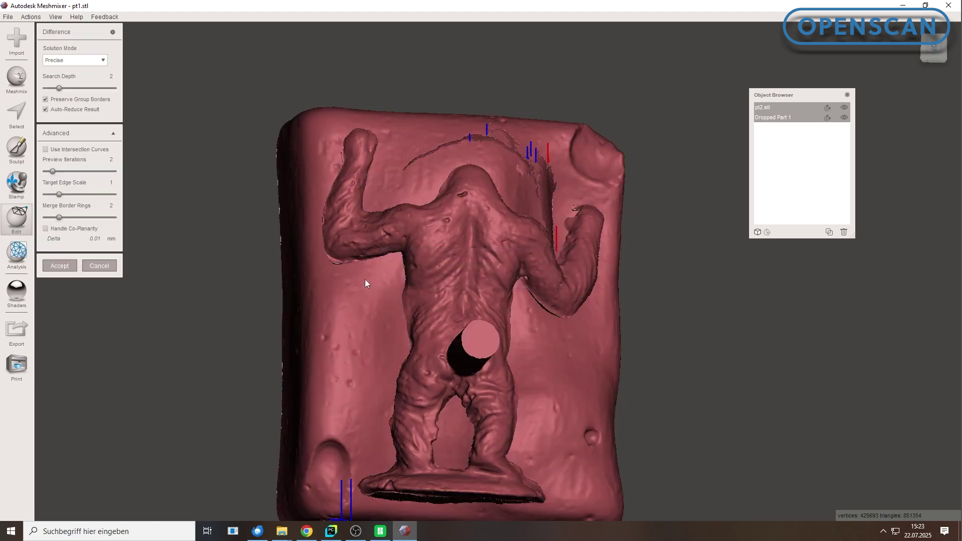
right_click_drag(365, 283, 452, 275)
right_click_drag(382, 410, 593, 206)
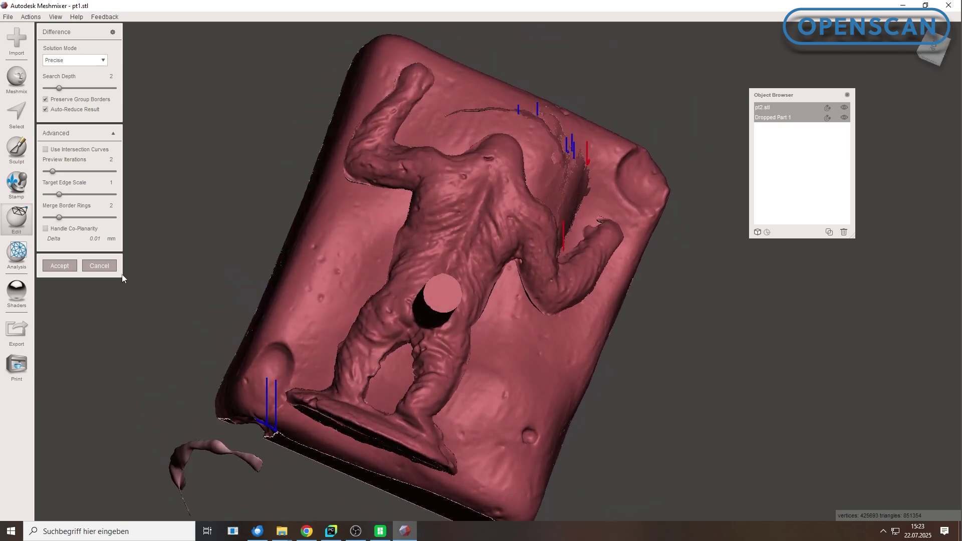
left_click(108, 265)
mouse_move(441, 278)
right_mouse_down()
mouse_move(467, 282)
mouse_move(482, 300)
mouse_move(470, 234)
mouse_move(473, 250)
mouse_move(527, 190)
mouse_move(530, 206)
right_mouse_up()
key("Escape")
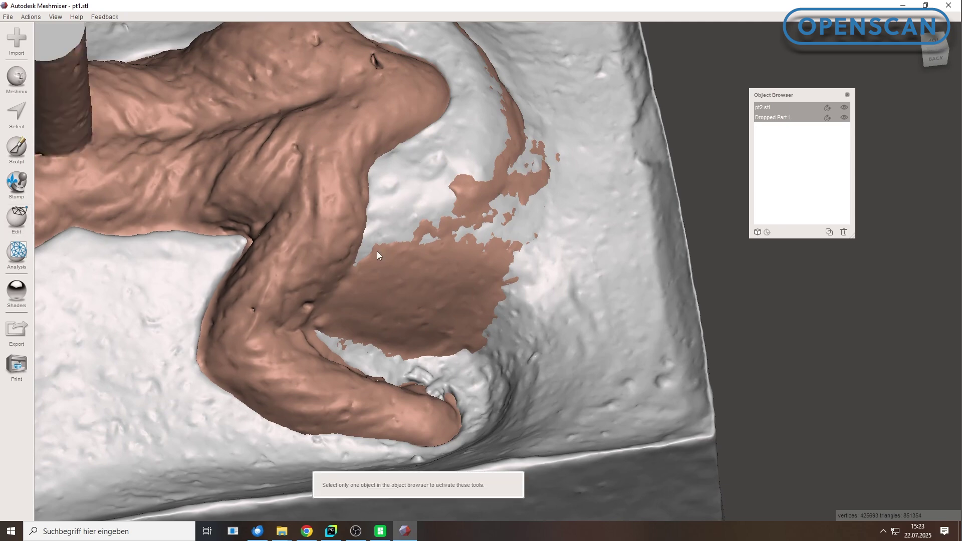
Step: Sculpt pt2.stl with a size 32 brush along the patchy surface between the figure's head and raised arm, merging the exposed patches
left_click(785, 108)
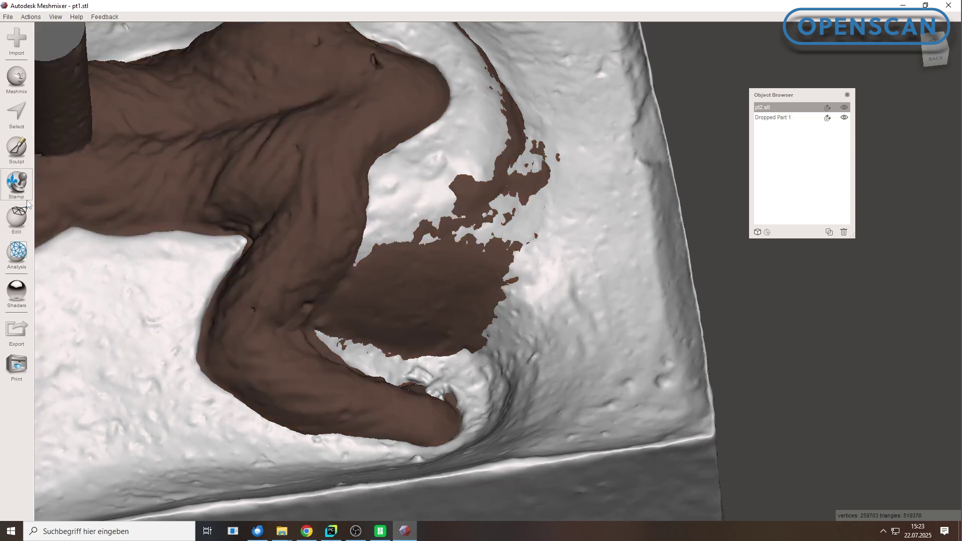
left_click(17, 148)
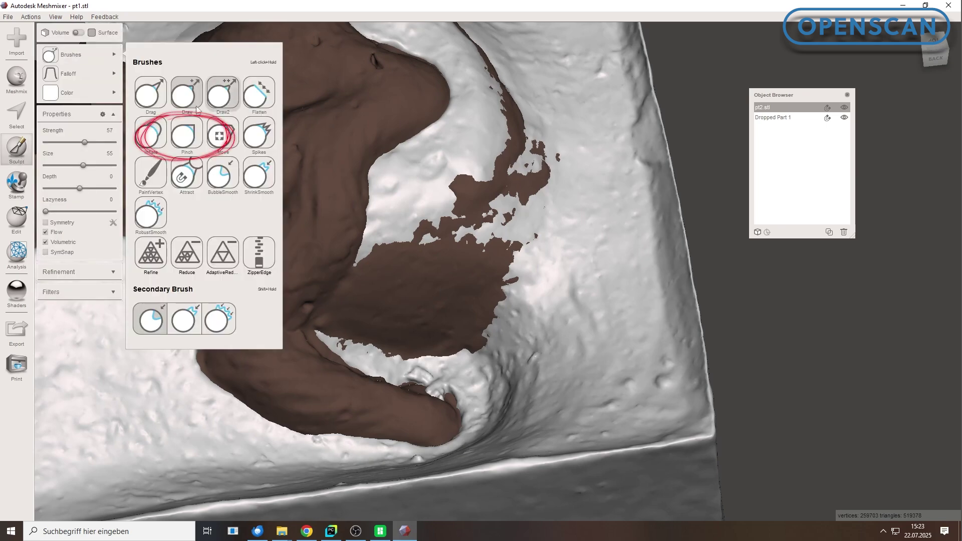
left_click(184, 135)
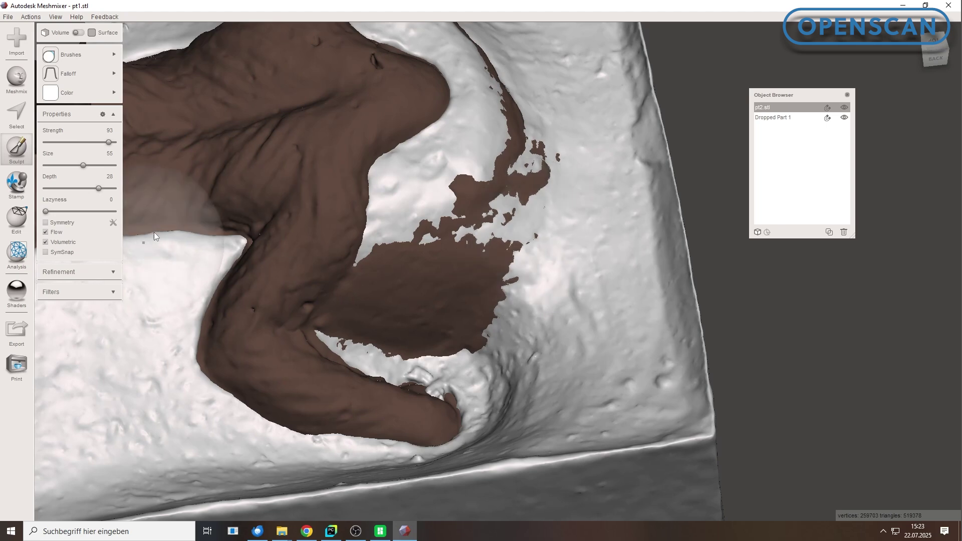
left_click_drag(82, 165, 68, 166)
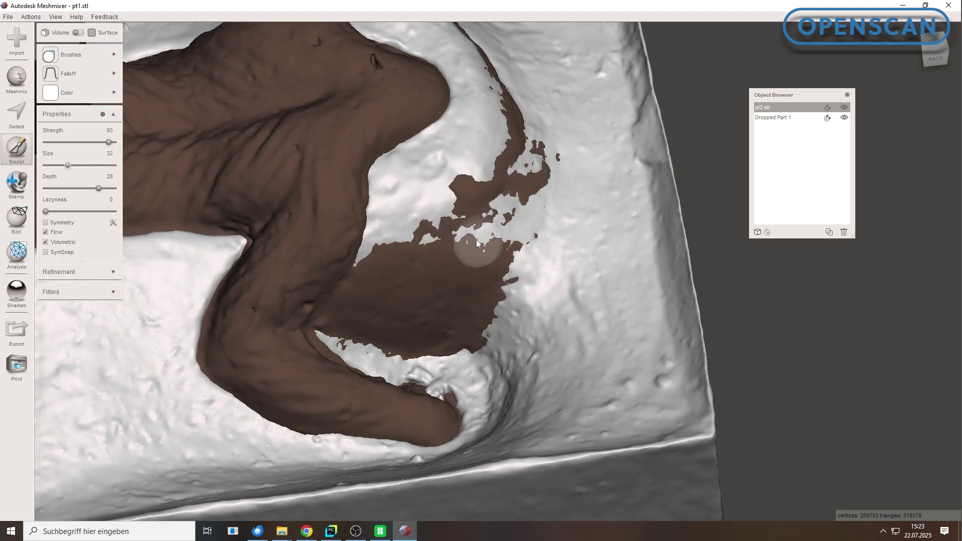
mouse_move(470, 216)
left_mouse_down()
mouse_move(422, 234)
mouse_move(501, 201)
mouse_move(486, 205)
mouse_move(536, 141)
mouse_move(482, 76)
left_mouse_up()
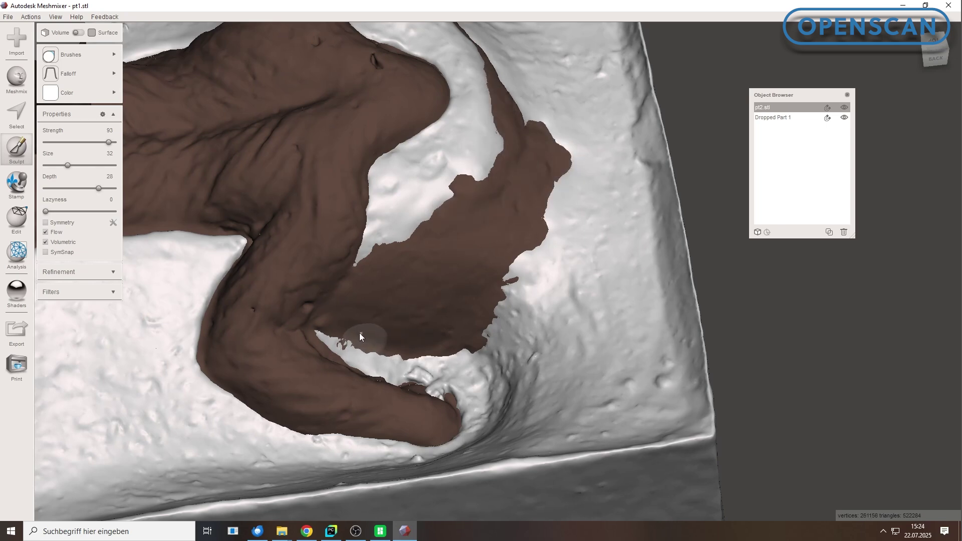
Step: Undo the last brush stroke and sculpt the ragged edges of pt2.stl around the patch beside the forearm
key("ctrl+z")
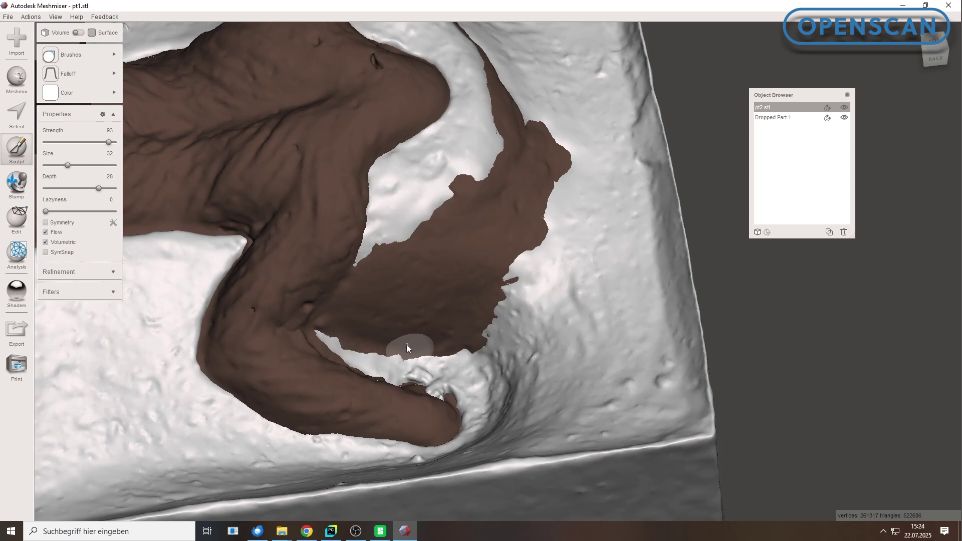
left_click_drag(351, 330, 411, 337)
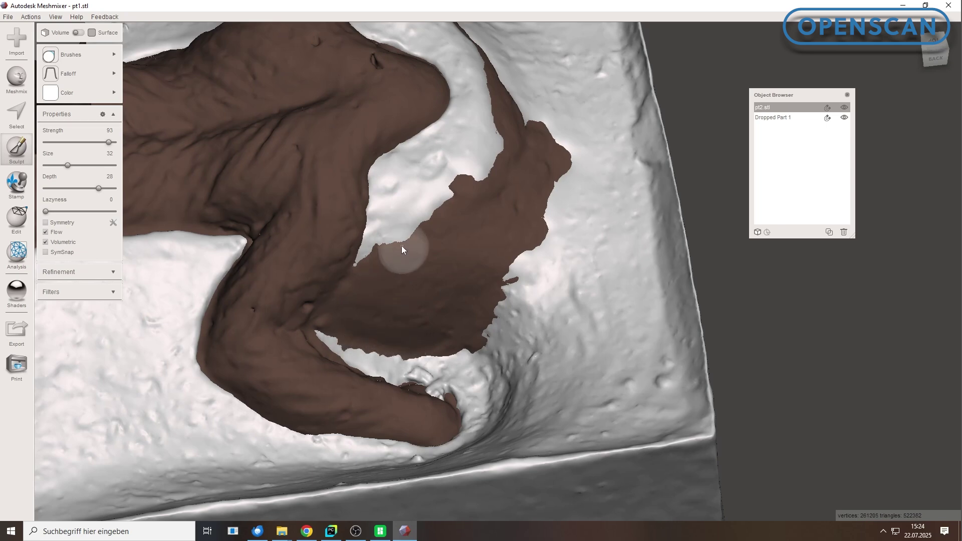
mouse_move(469, 333)
left_mouse_down()
mouse_move(534, 256)
mouse_move(552, 188)
left_mouse_up()
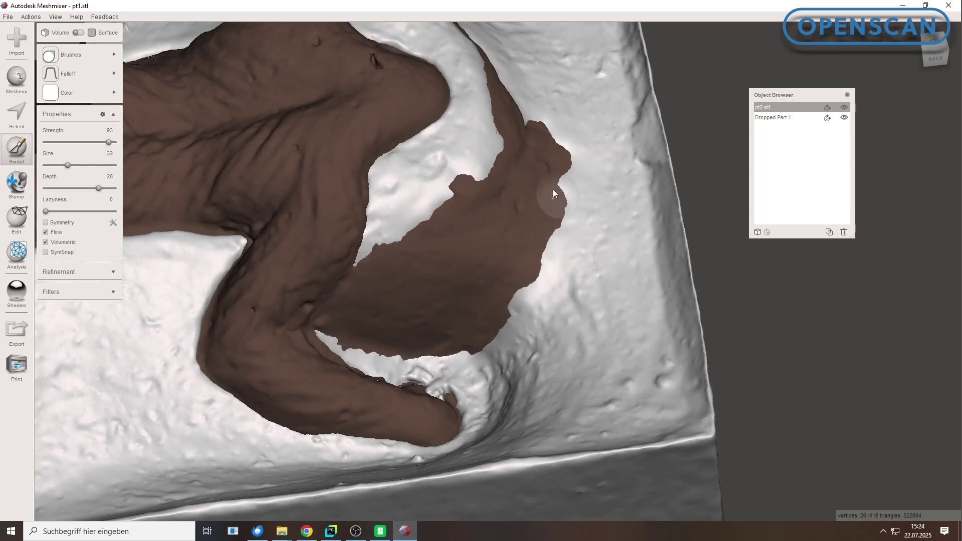
Step: Repair all mesh defects of pt2.stl automatically in the Inspector with the Flat Fill mode
mouse_move(473, 229)
right_mouse_down()
mouse_move(593, 208)
mouse_move(392, 236)
mouse_move(620, 117)
right_mouse_up()
mouse_move(36, 249)
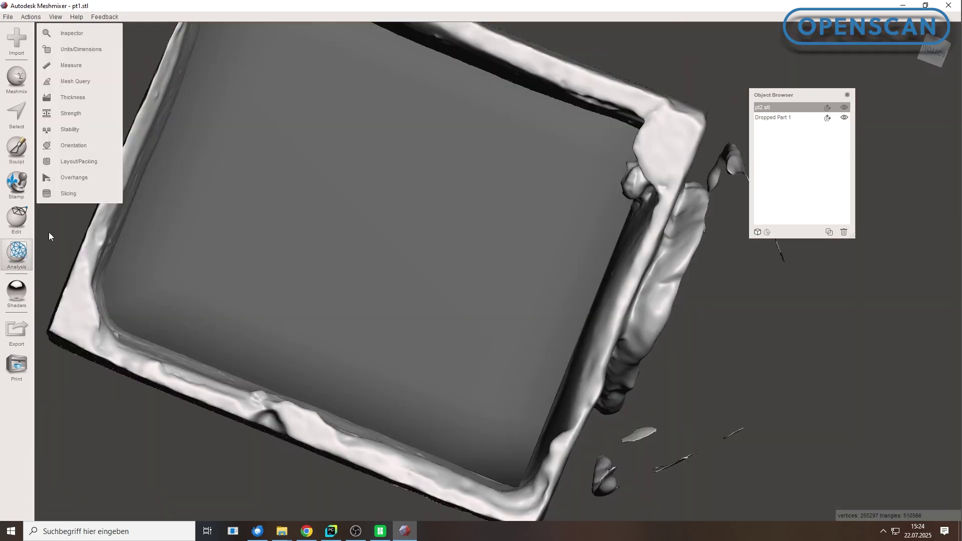
left_click(80, 35)
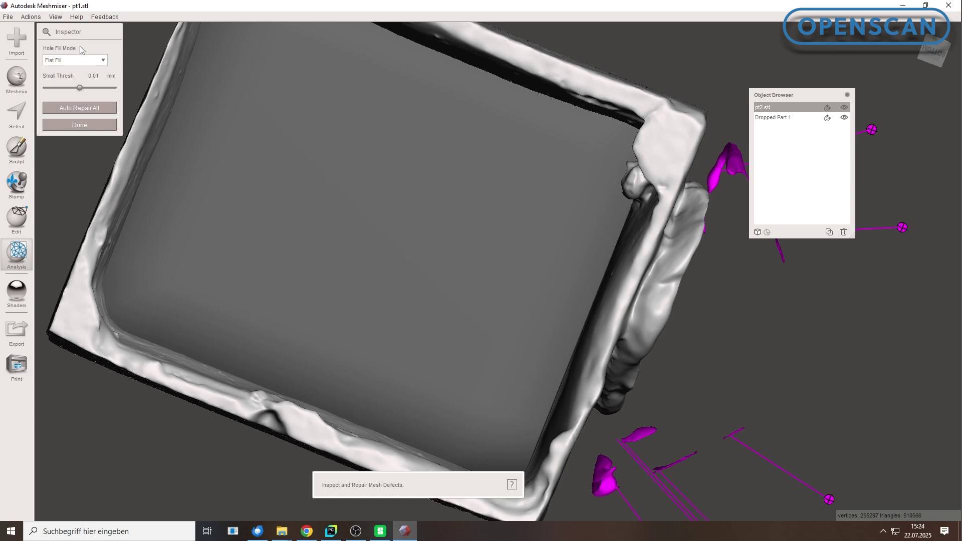
left_click(88, 108)
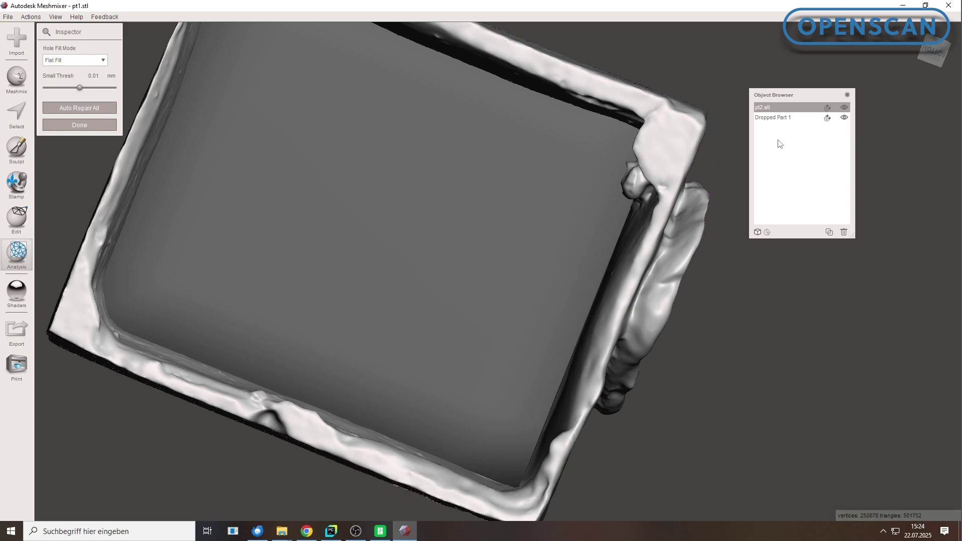
Step: Select Dropped Part 1 followed by pt2.stl and compute their Boolean Difference in Precise mode
left_click(779, 117)
left_click(781, 110, "shift")
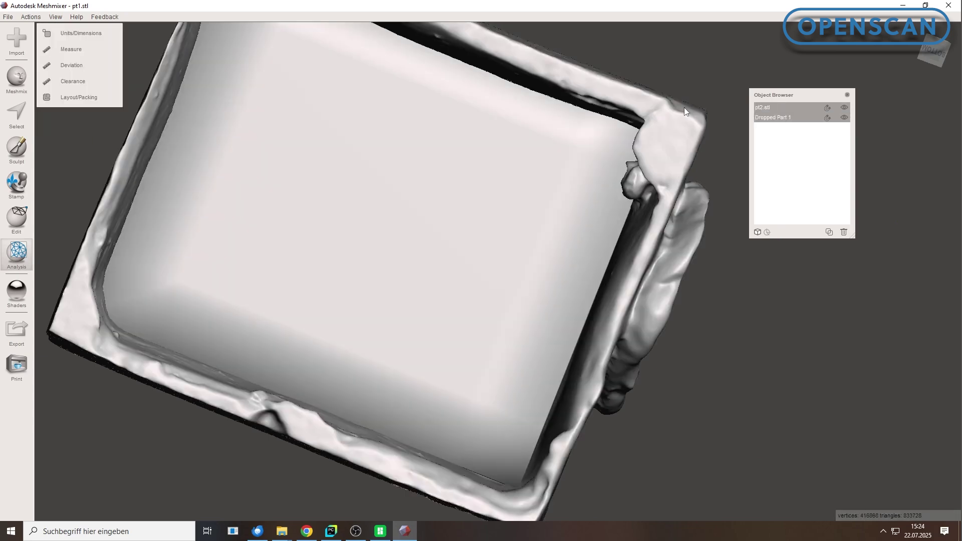
left_click(22, 220)
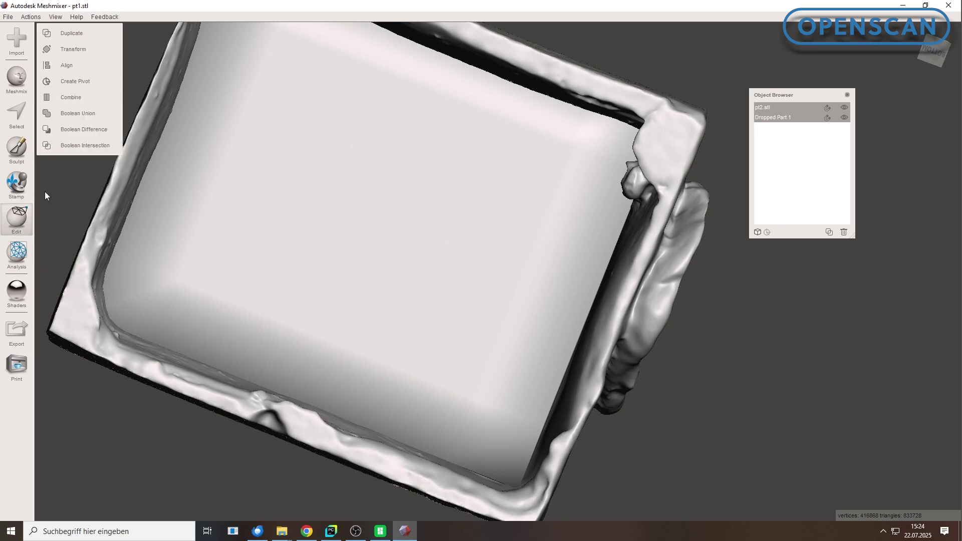
left_click(83, 129)
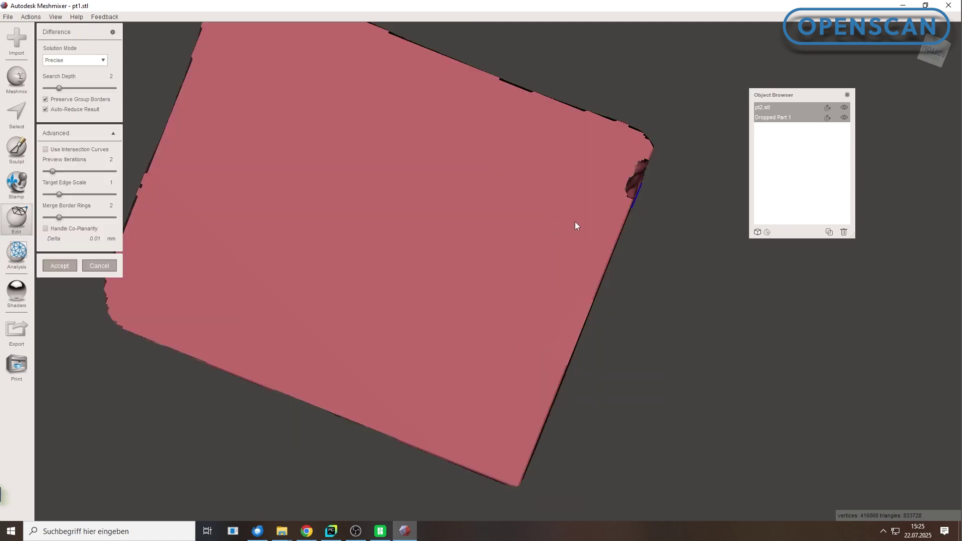
Step: Enable Handle Co-Planarity for the Boolean Difference and accept the result
right_click_drag(576, 226, 389, 457)
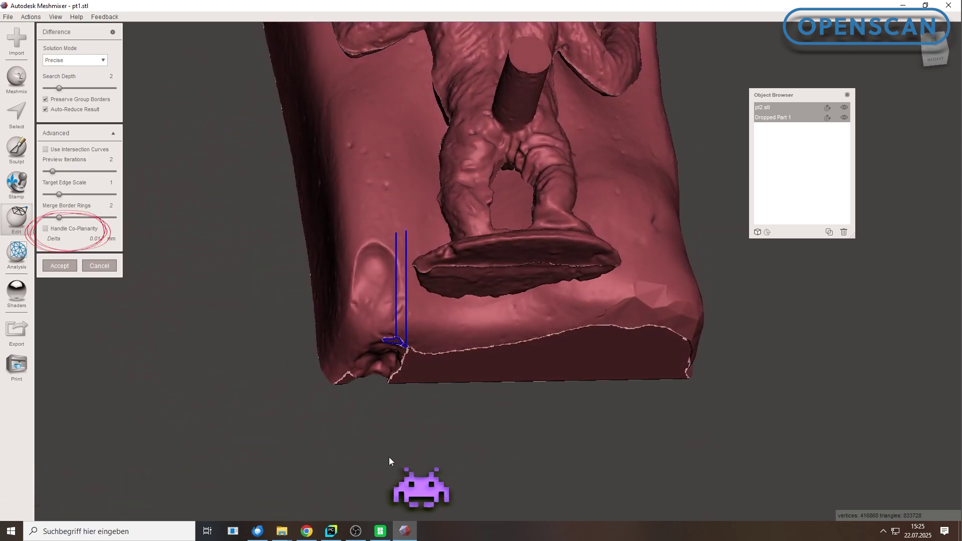
middle_click_drag(455, 290, 462, 314)
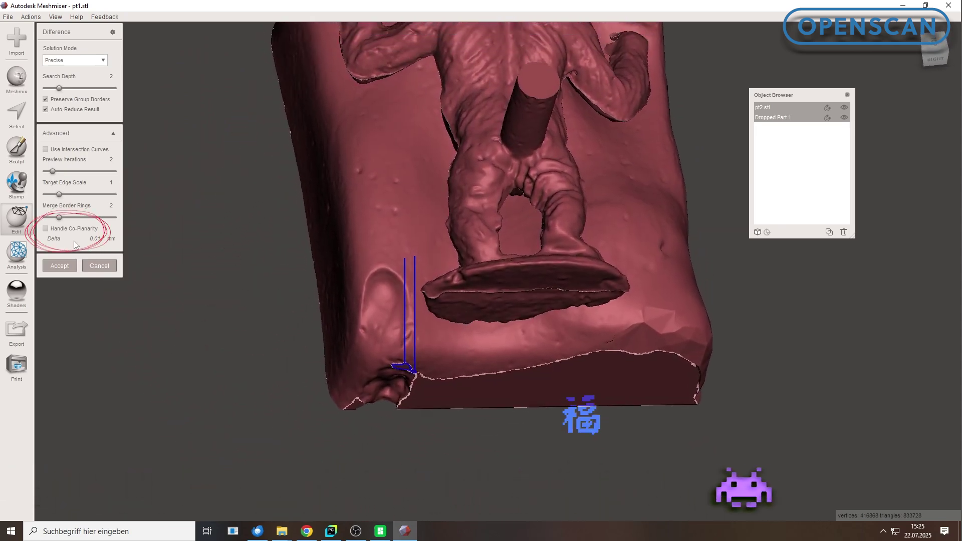
left_click(45, 228)
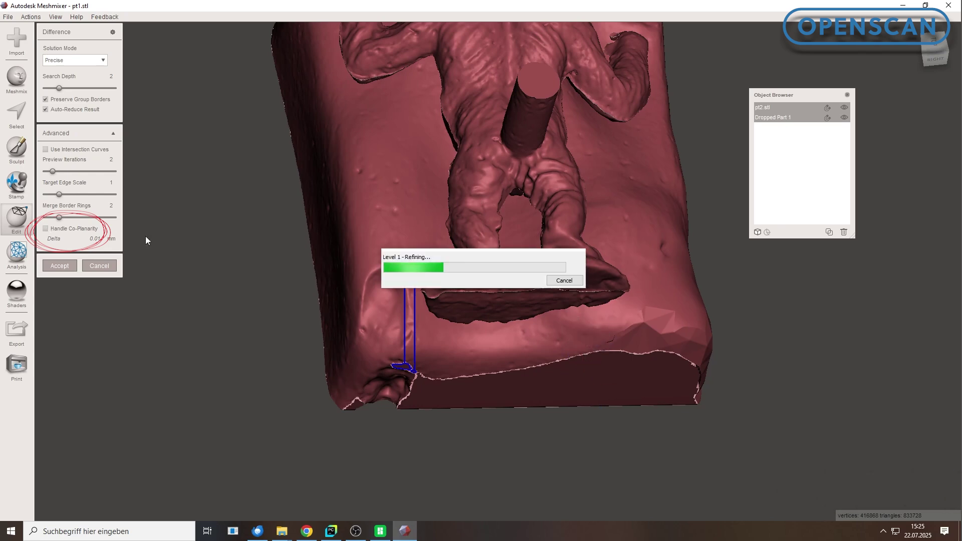
right_click_drag(452, 263, 427, 345)
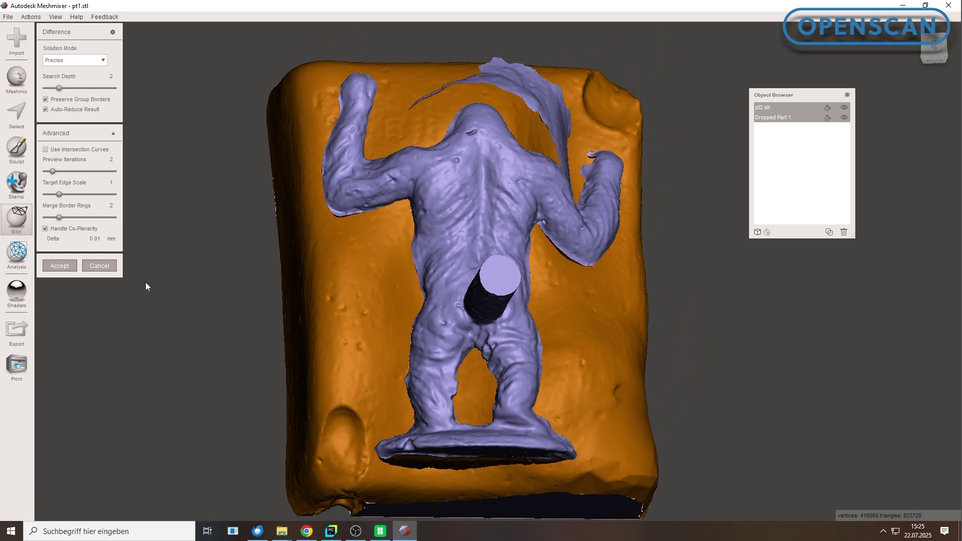
left_click(57, 265)
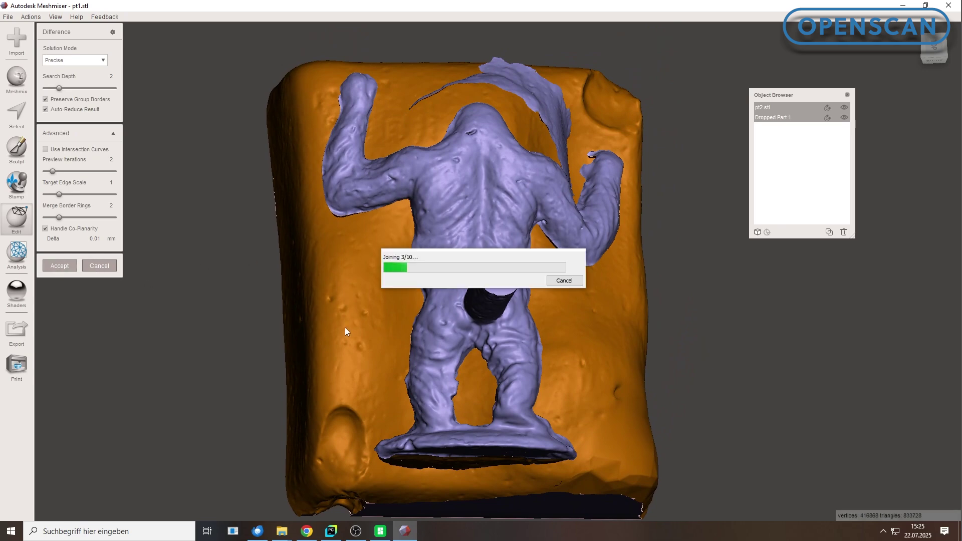
Step: Select the large mold block beneath the figure with the Unwrap Brush and delete it
right_click_drag(374, 309, 287, 184)
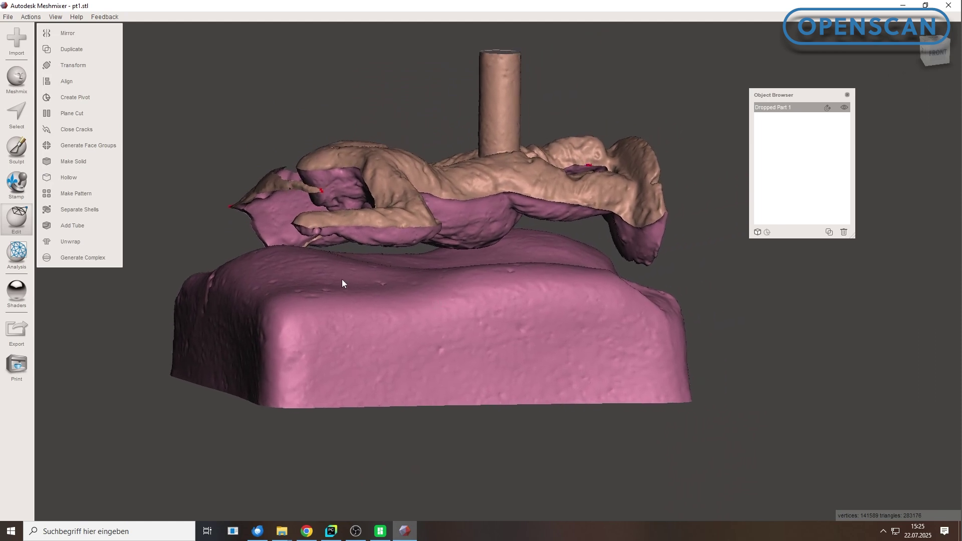
left_click(17, 112)
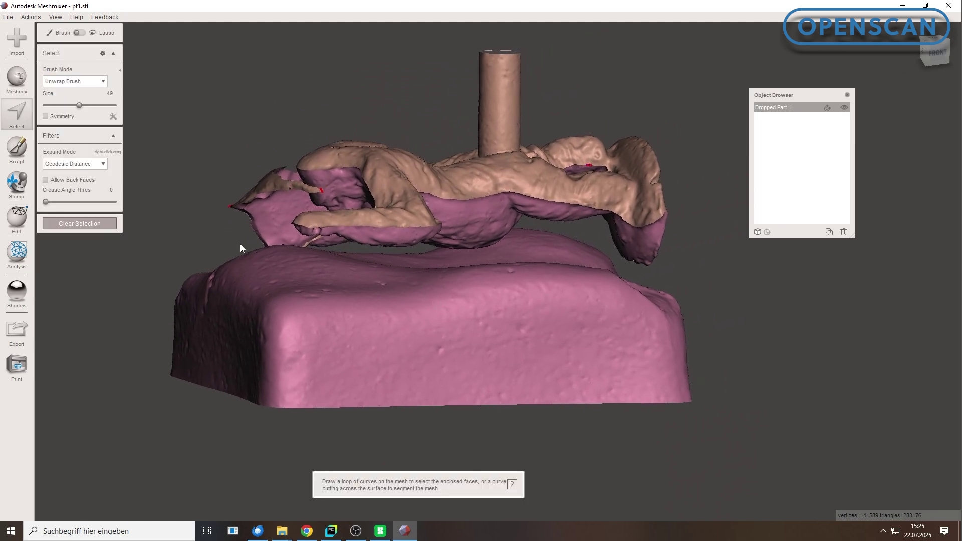
right_click_drag(240, 245, 184, 238)
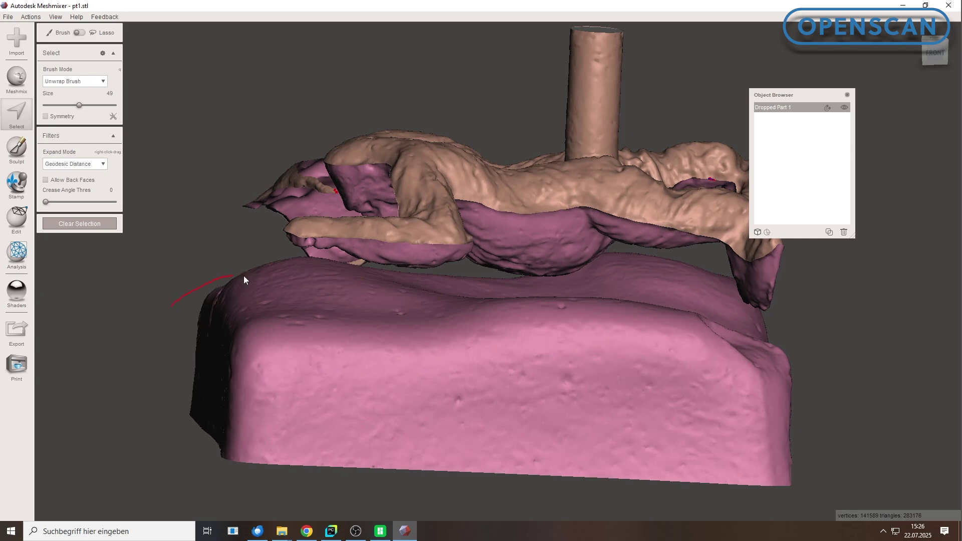
mouse_move(473, 289)
left_mouse_down()
mouse_move(614, 285)
mouse_move(704, 272)
left_mouse_up()
left_click_drag(810, 348, 811, 351)
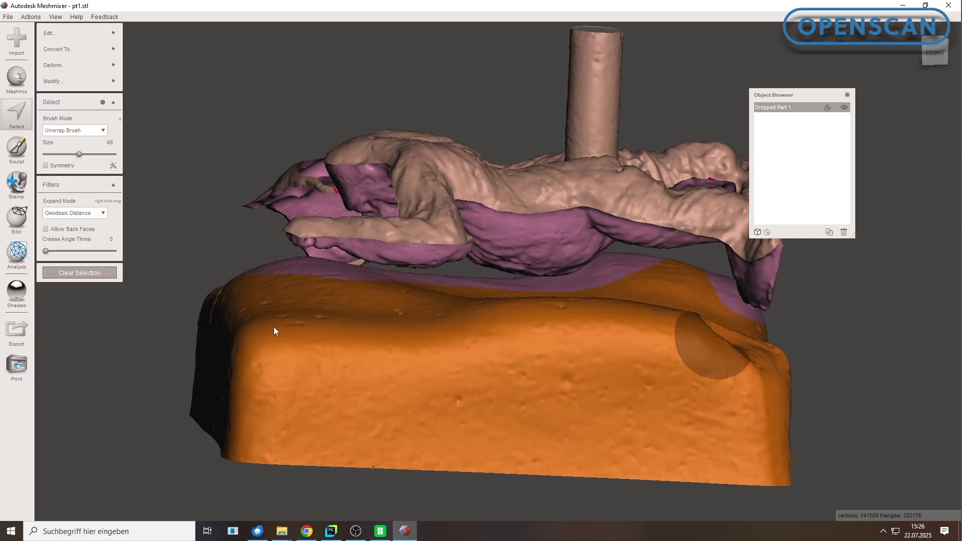
key("Delete")
Step: Select and delete the leftover mold surfaces in front of the figure and the excess flap between its head and raised arm
mouse_move(274, 327)
right_mouse_down()
mouse_move(395, 200)
mouse_move(366, 262)
mouse_move(444, 192)
right_mouse_up()
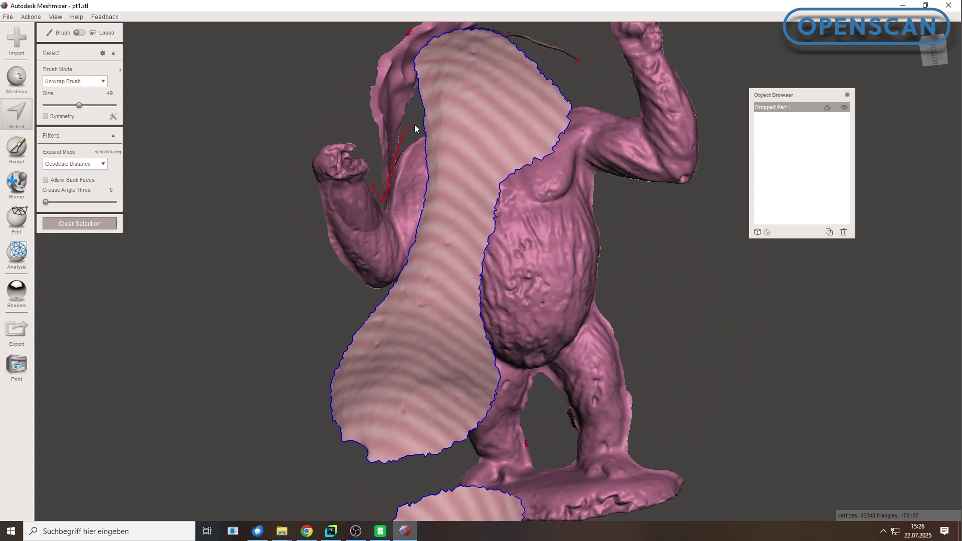
right_click_drag(415, 128, 588, 319)
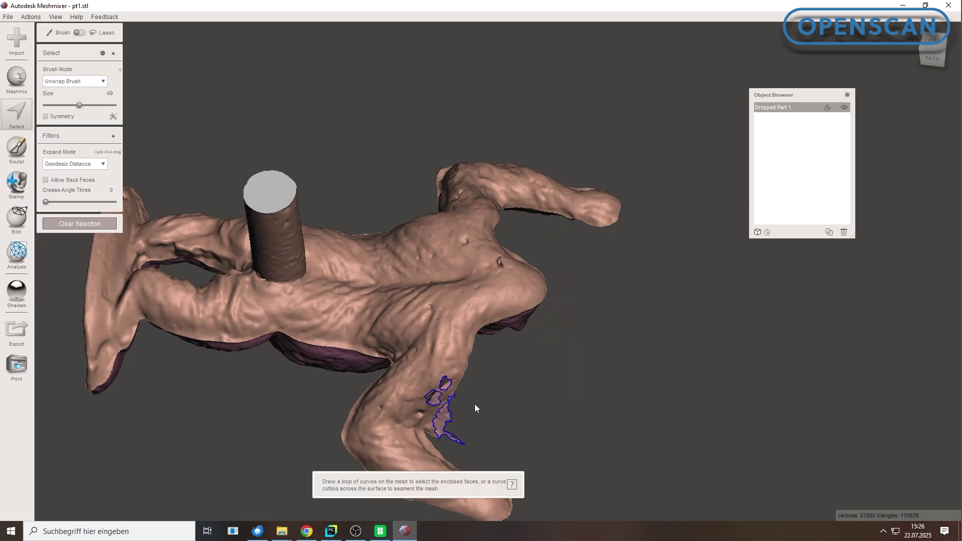
middle_click_drag(474, 408, 521, 345)
scroll(560, 292, "up", 2)
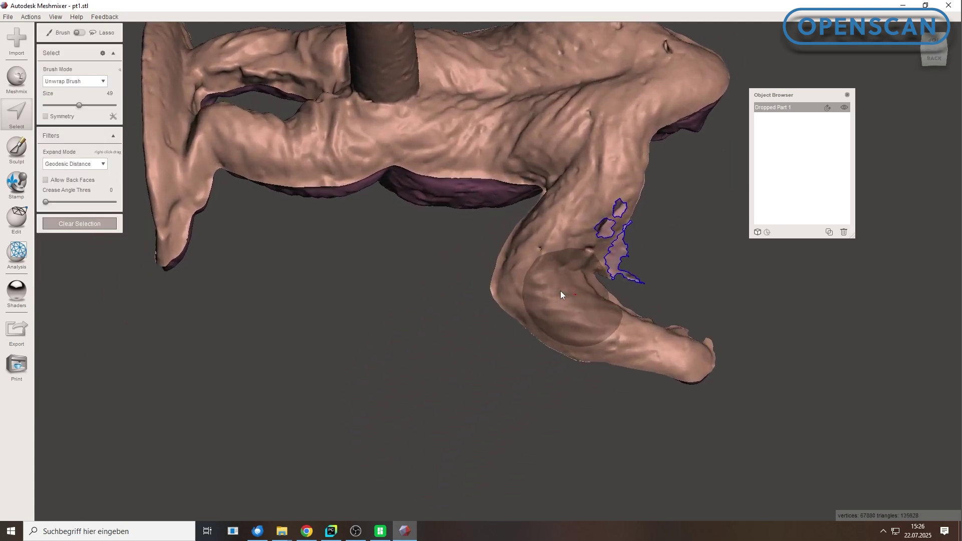
left_click_drag(639, 229, 605, 260)
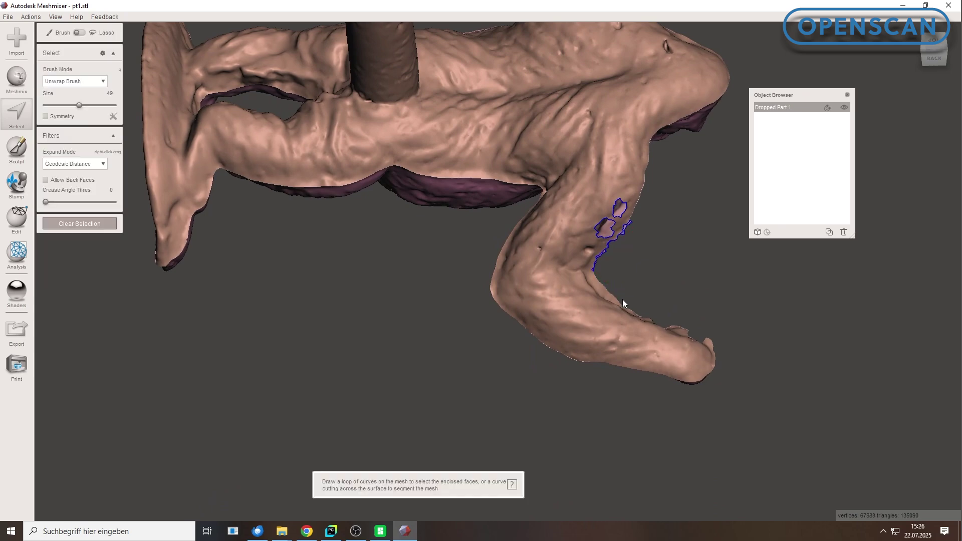
Step: Close the figure's remaining holes in the Inspector with Flat Fill and export it as final_positiv in STL Binary Format to the combine folder
left_click(82, 35)
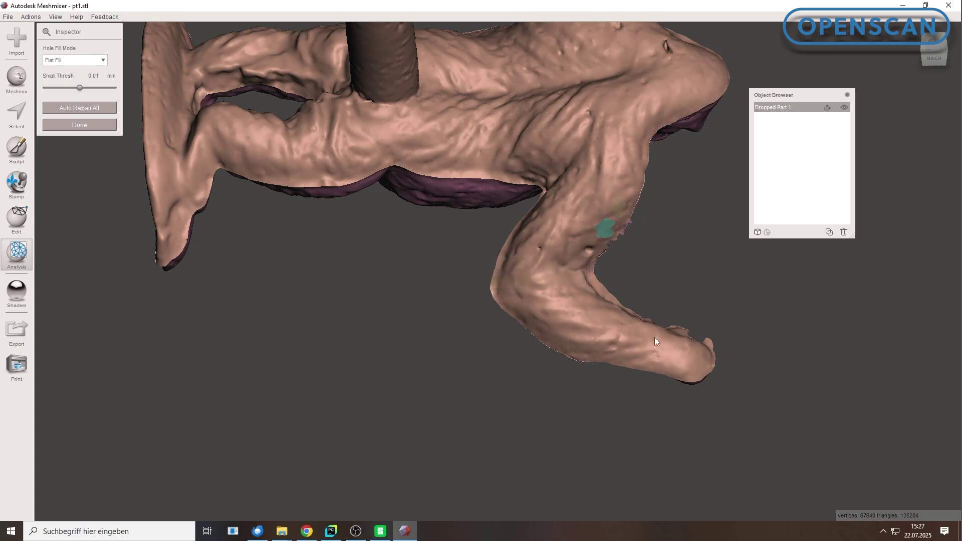
right_click_drag(655, 342, 750, 115)
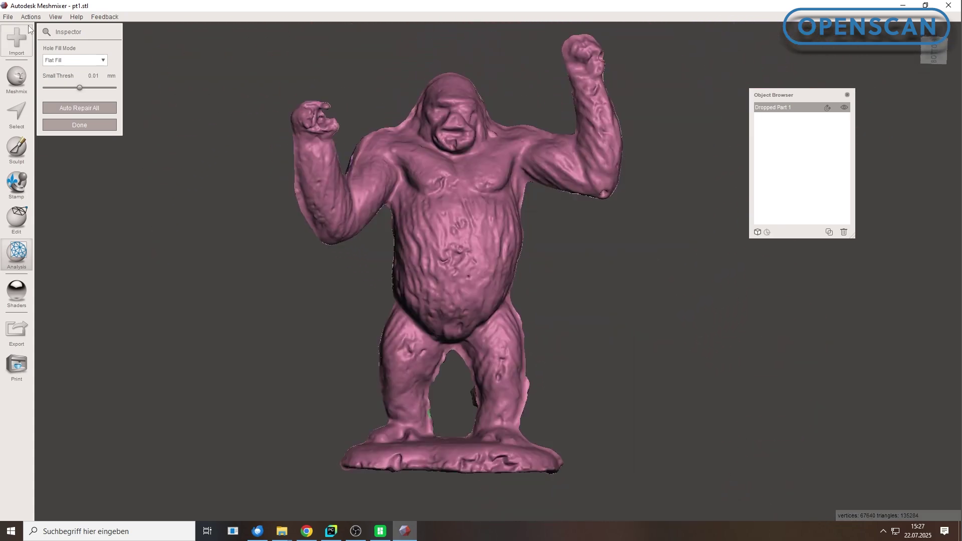
left_click(36, 156)
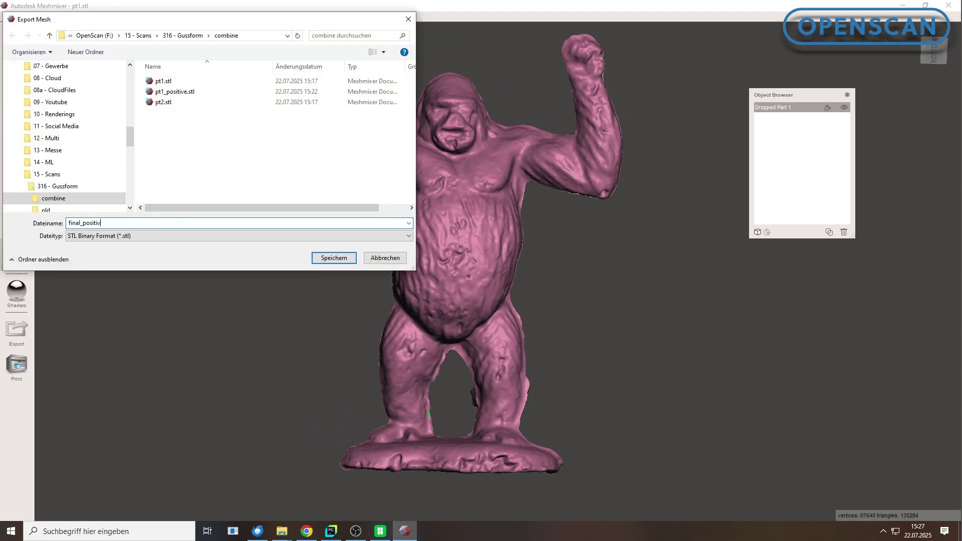
key("Return")
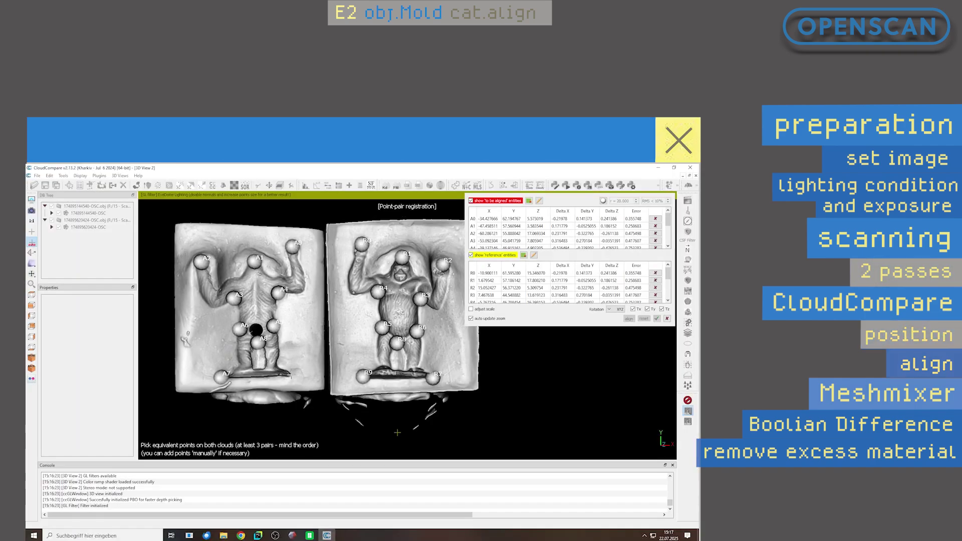
left_click(628, 319)
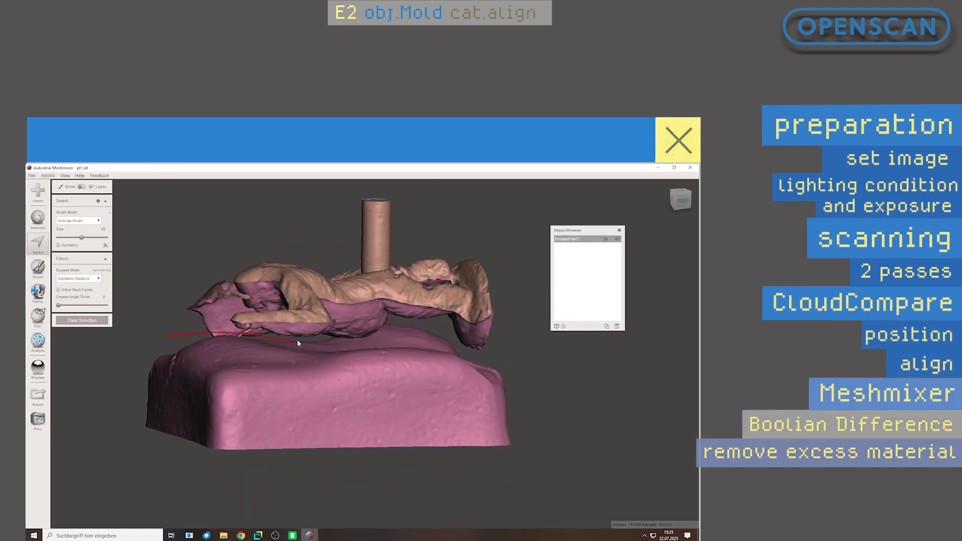
key("Delete")
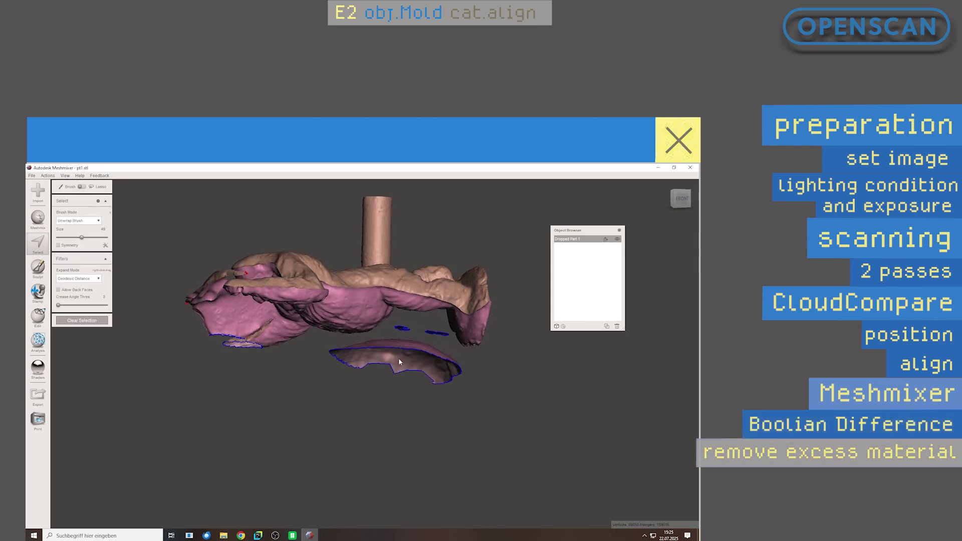